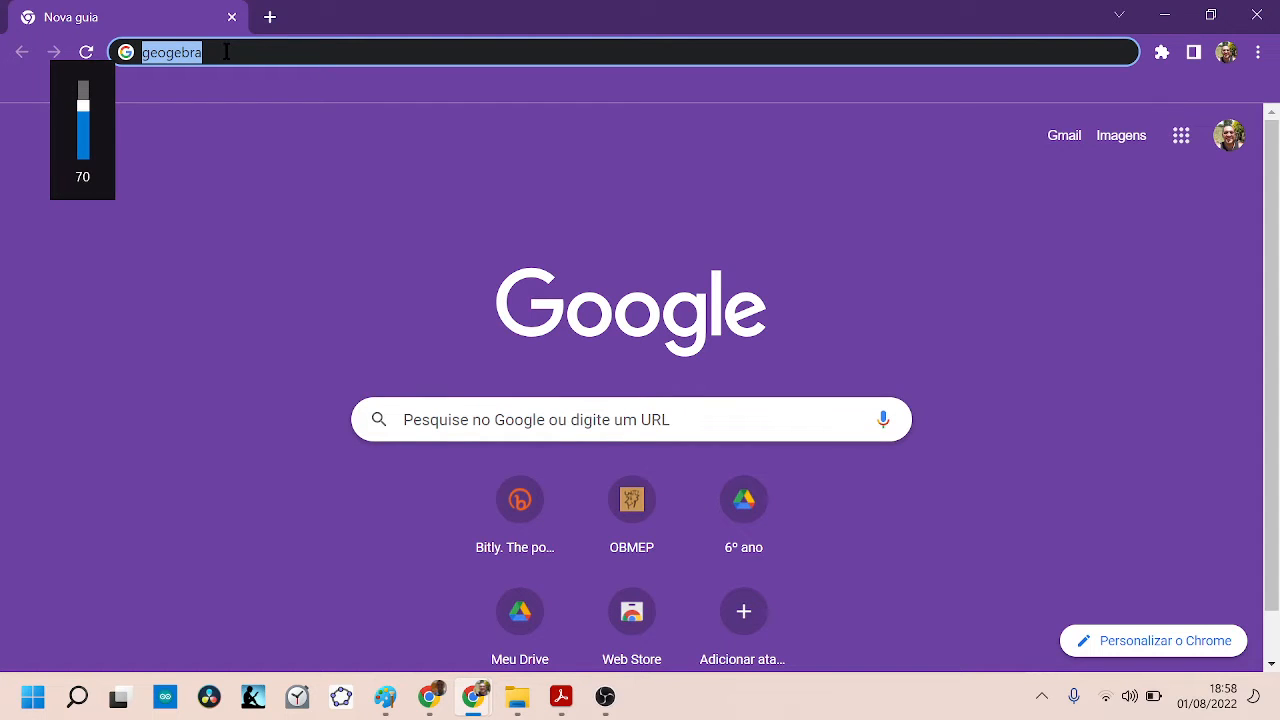
# Search the web for geogebra, open the official GeoGebra site and launch its online calculator.
pyautogui.press('XF86AudioLowerVolume')
pyautogui.press('Return')
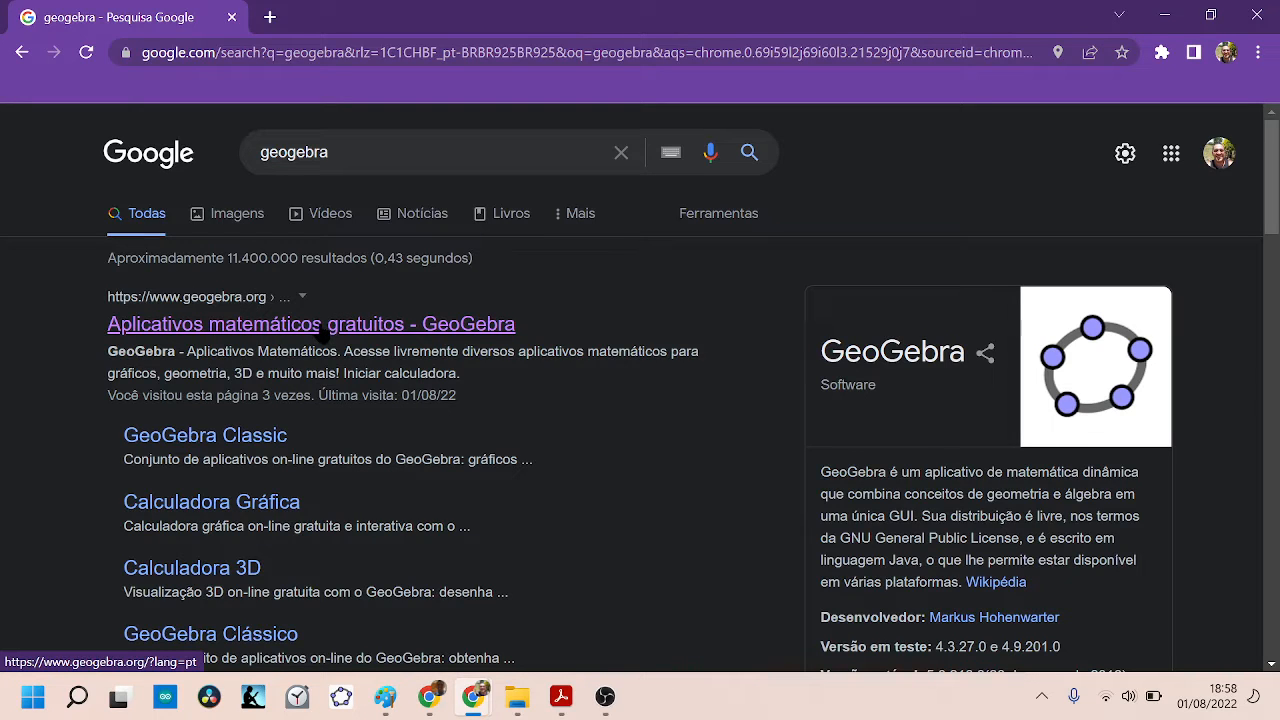
pyautogui.click(325, 330)
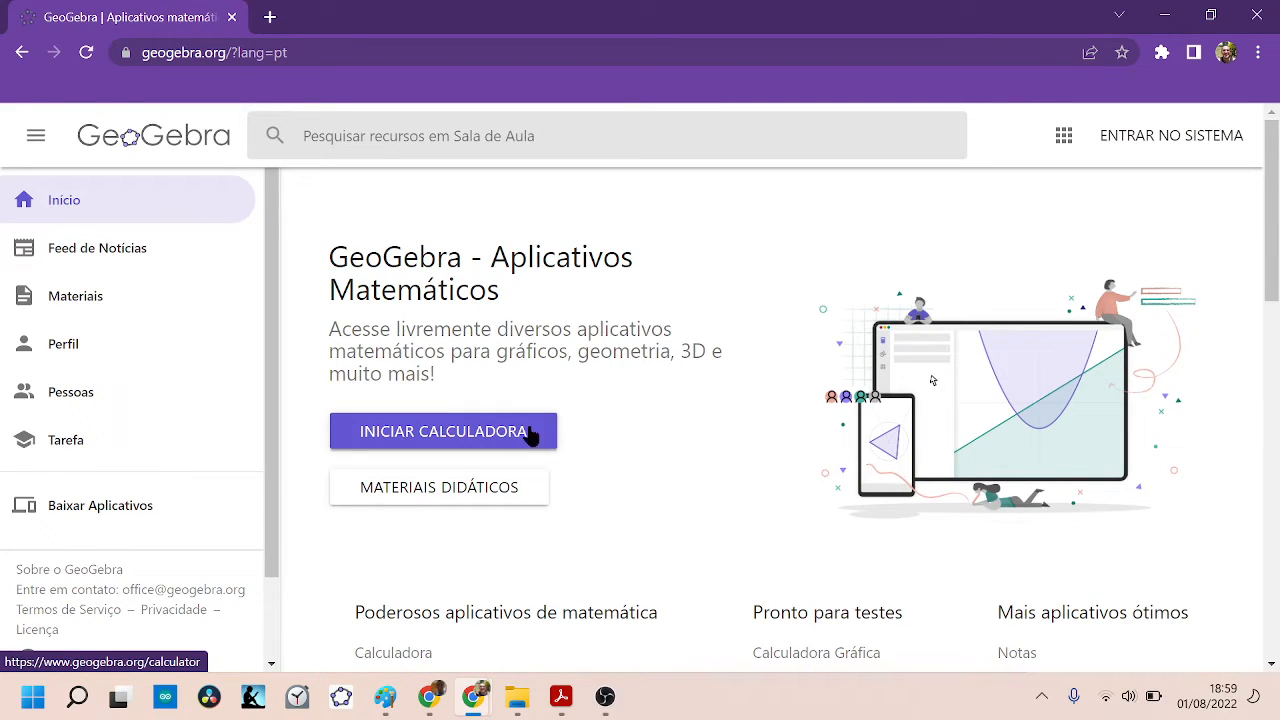
pyautogui.click(478, 431)
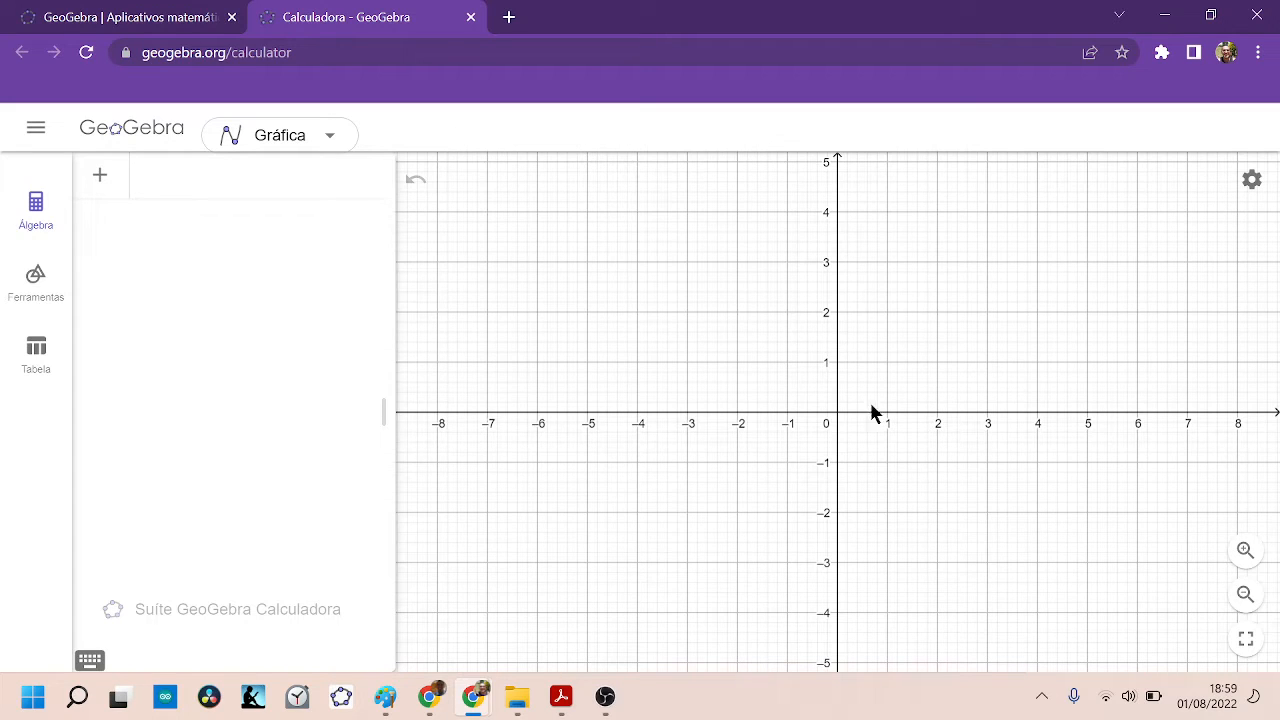
# Switch the side area beside the graph from the algebra view to the geometry tools.
pyautogui.click(50, 208)
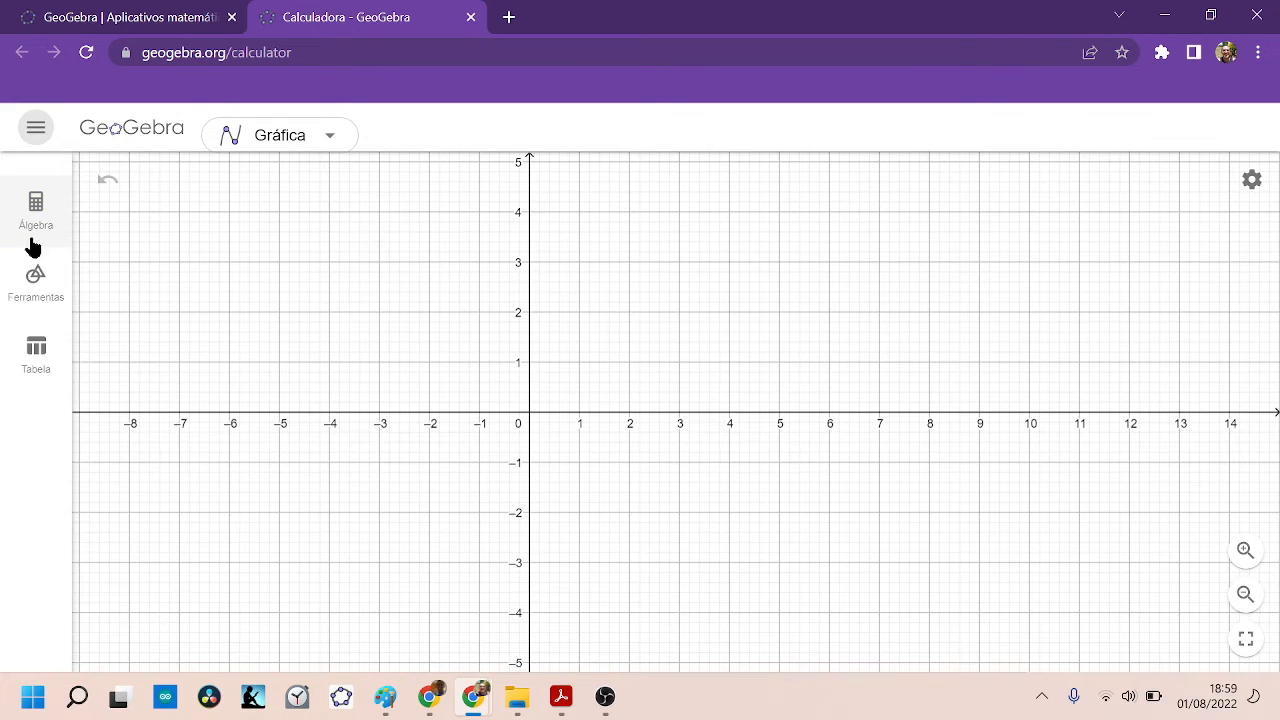
pyautogui.click(42, 222)
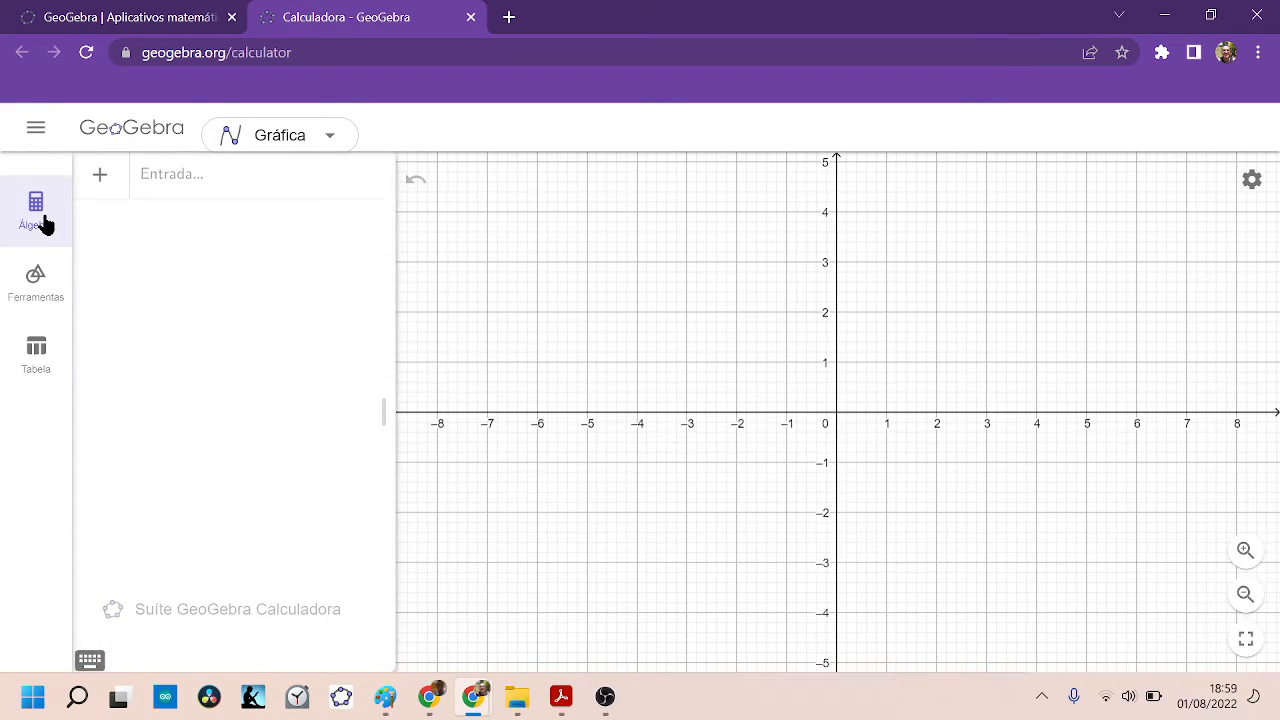
pyautogui.click(44, 222)
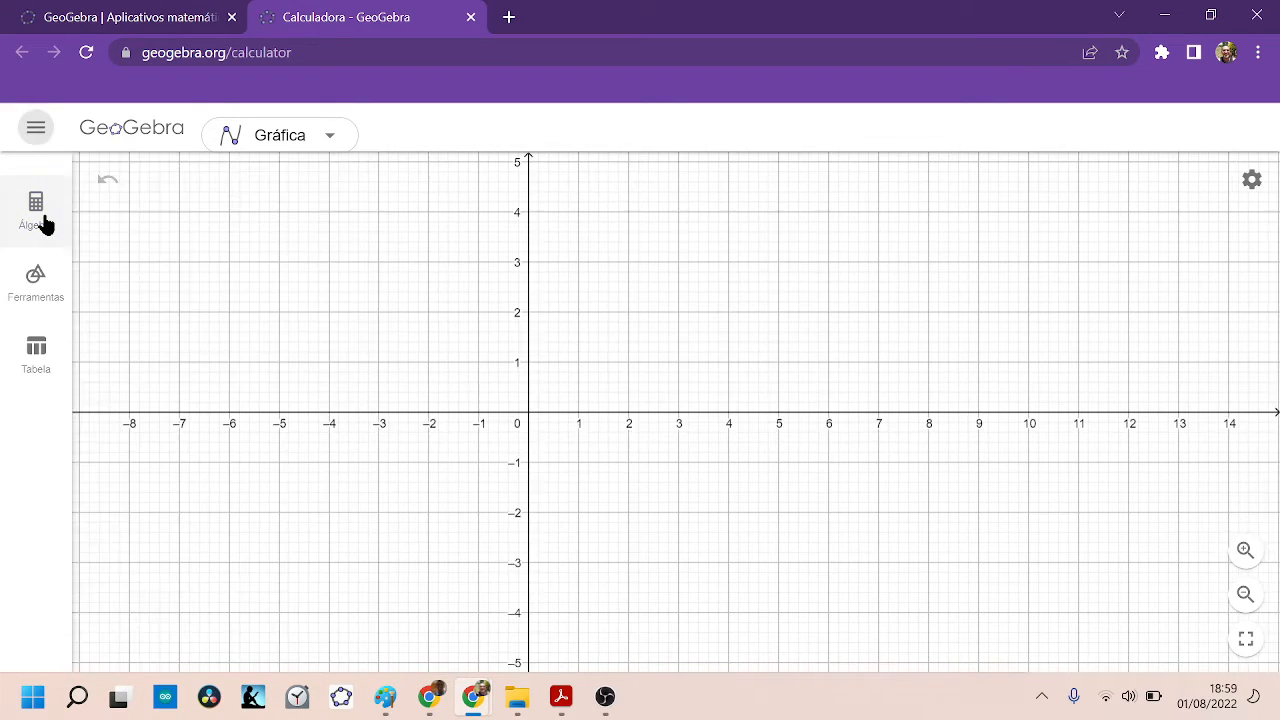
pyautogui.click(44, 279)
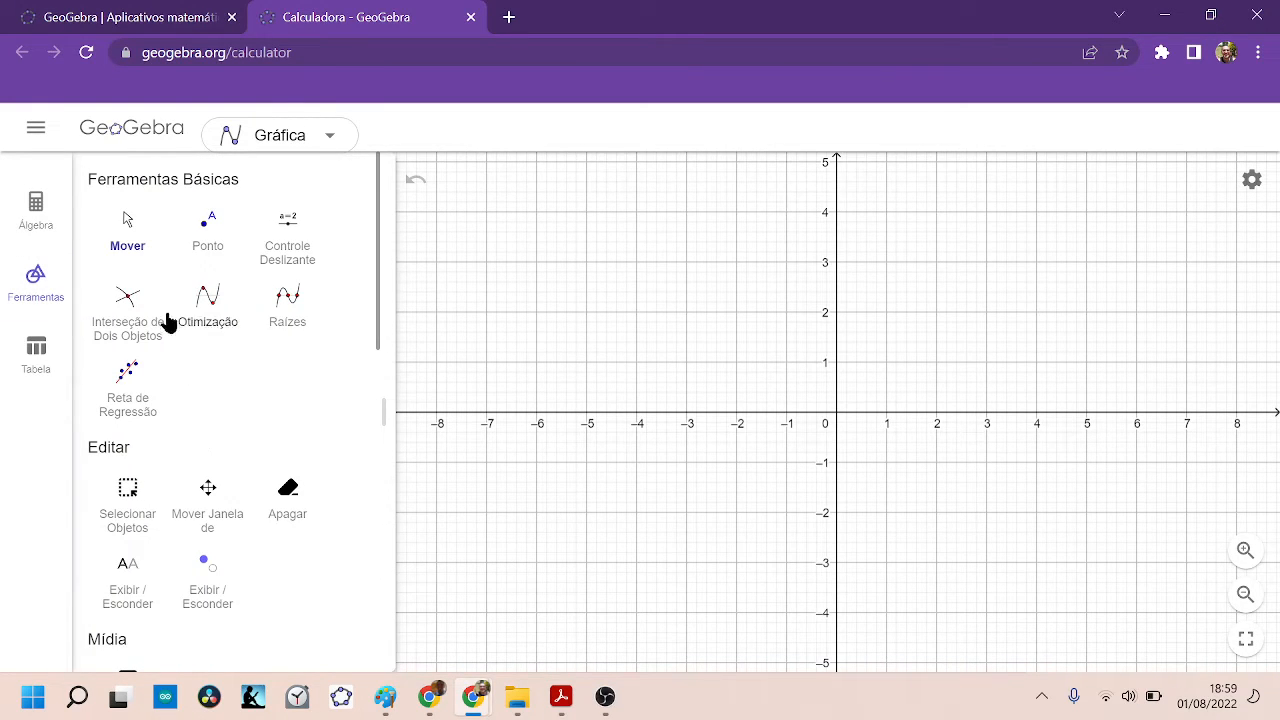
# Shift the graph with the Move tool so more of the first quadrant is shown.
pyautogui.click(128, 228)
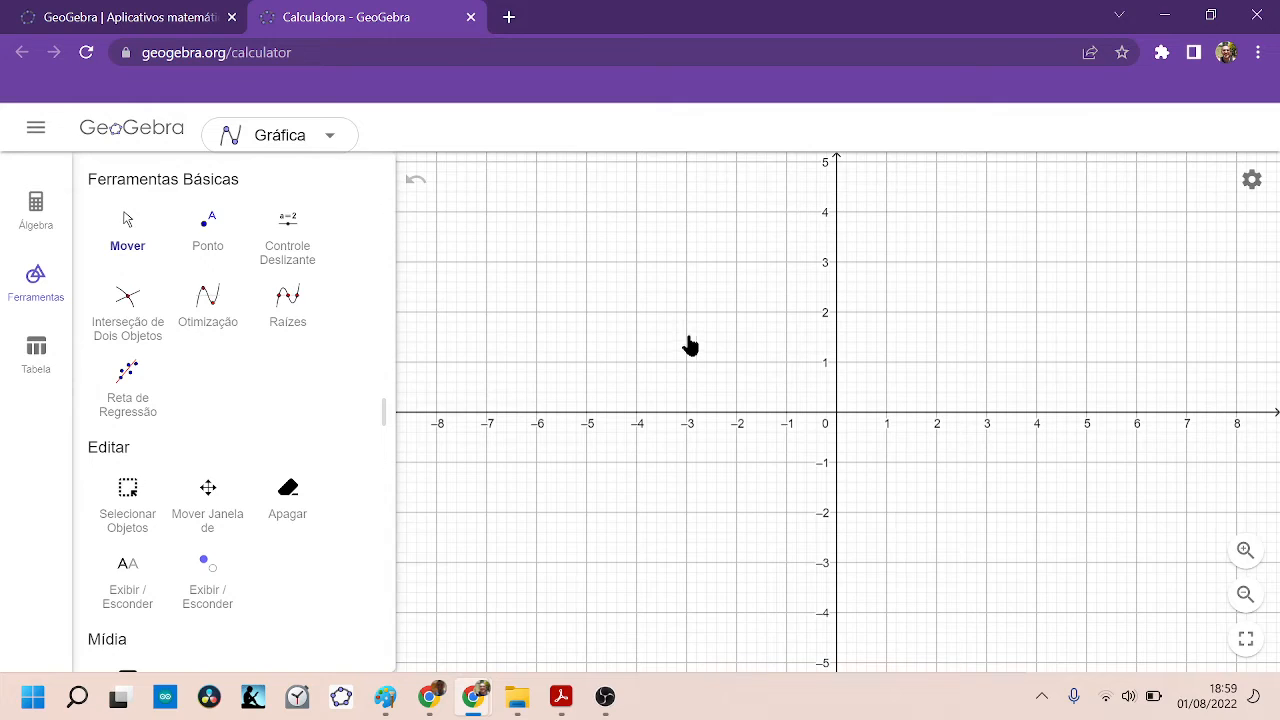
pyautogui.moveTo(690, 345); pyautogui.dragTo(617, 340)
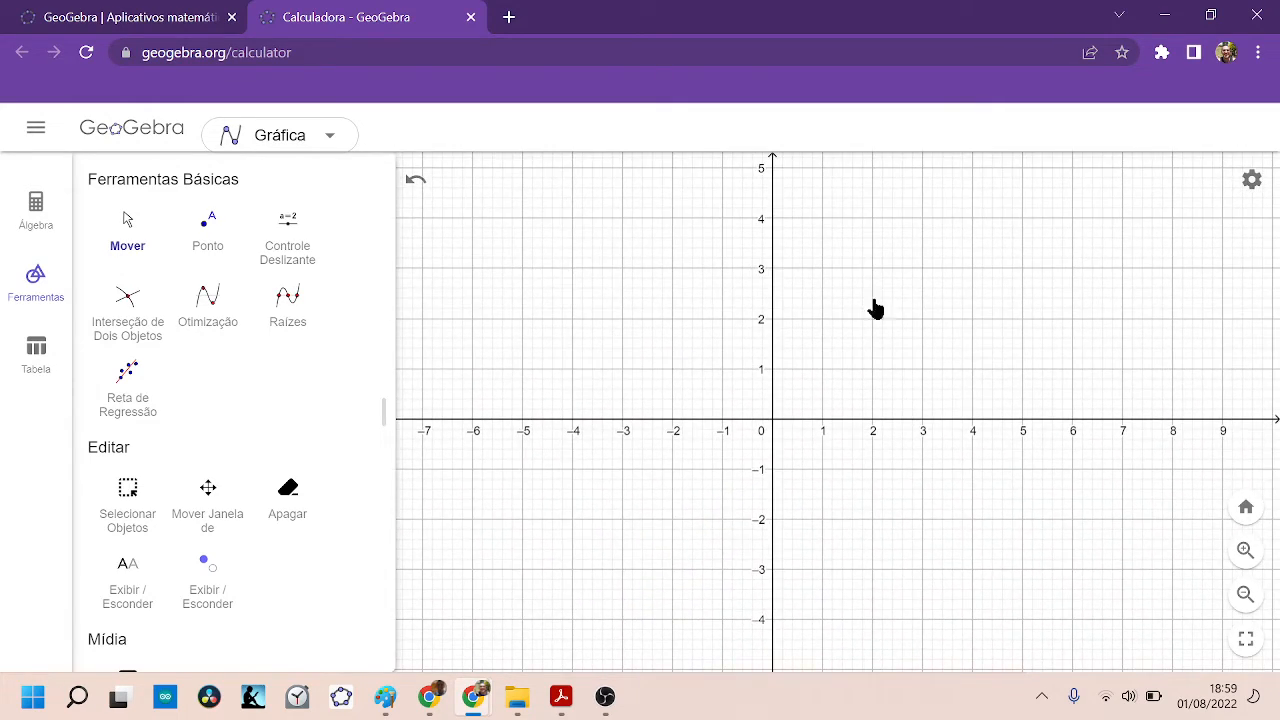
pyautogui.moveTo(875, 310); pyautogui.dragTo(736, 347)
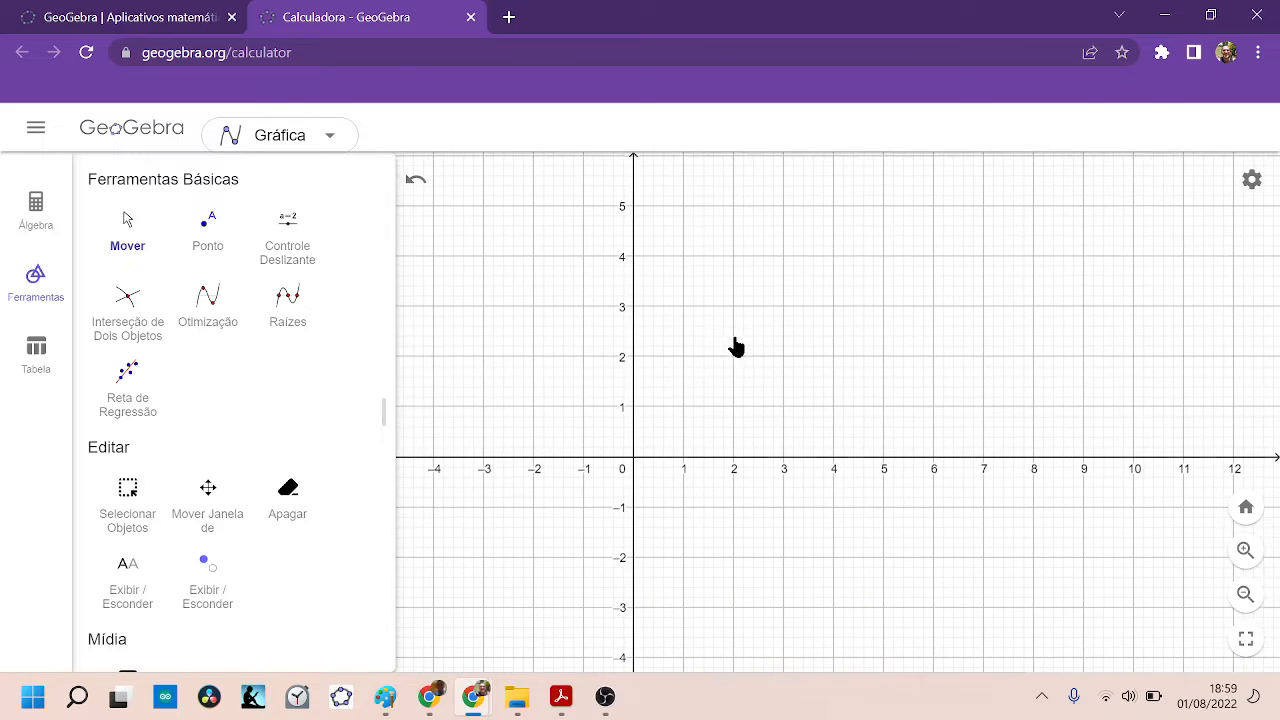
# Place three free points with the Point tool at (−3, 3), (−2, 3) and (−1, 3).
pyautogui.click(206, 232)
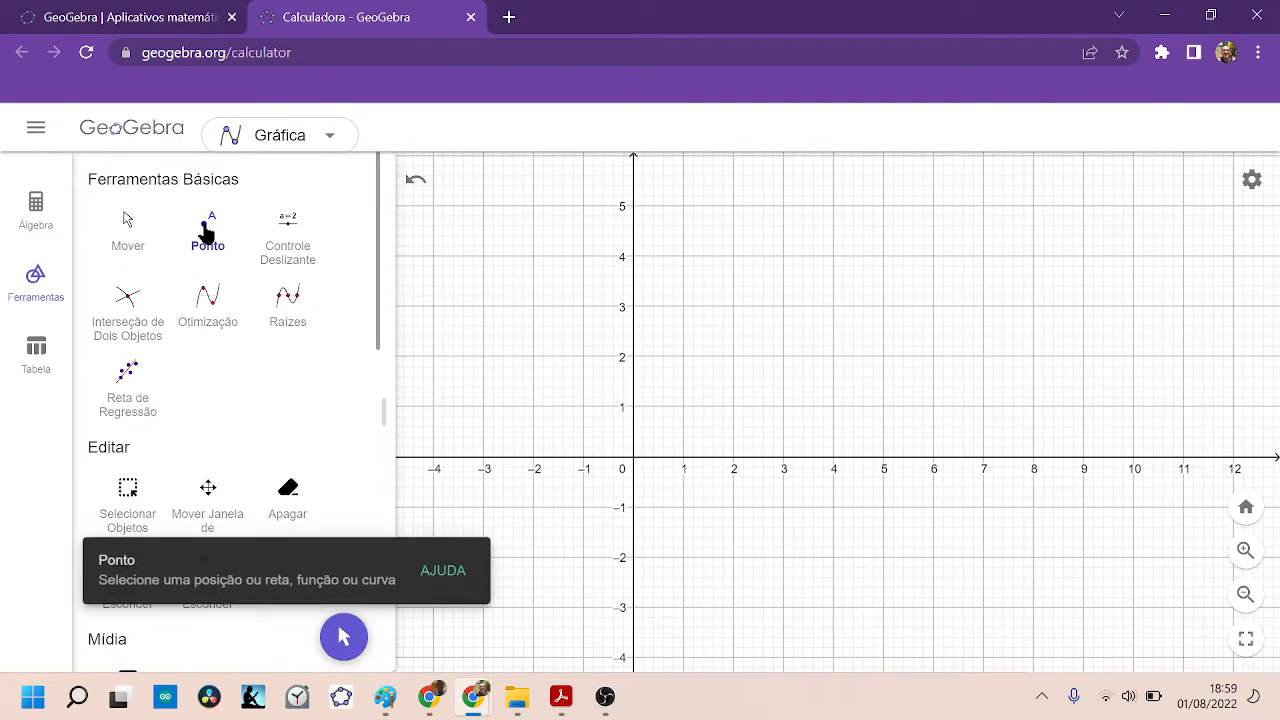
pyautogui.click(484, 307)
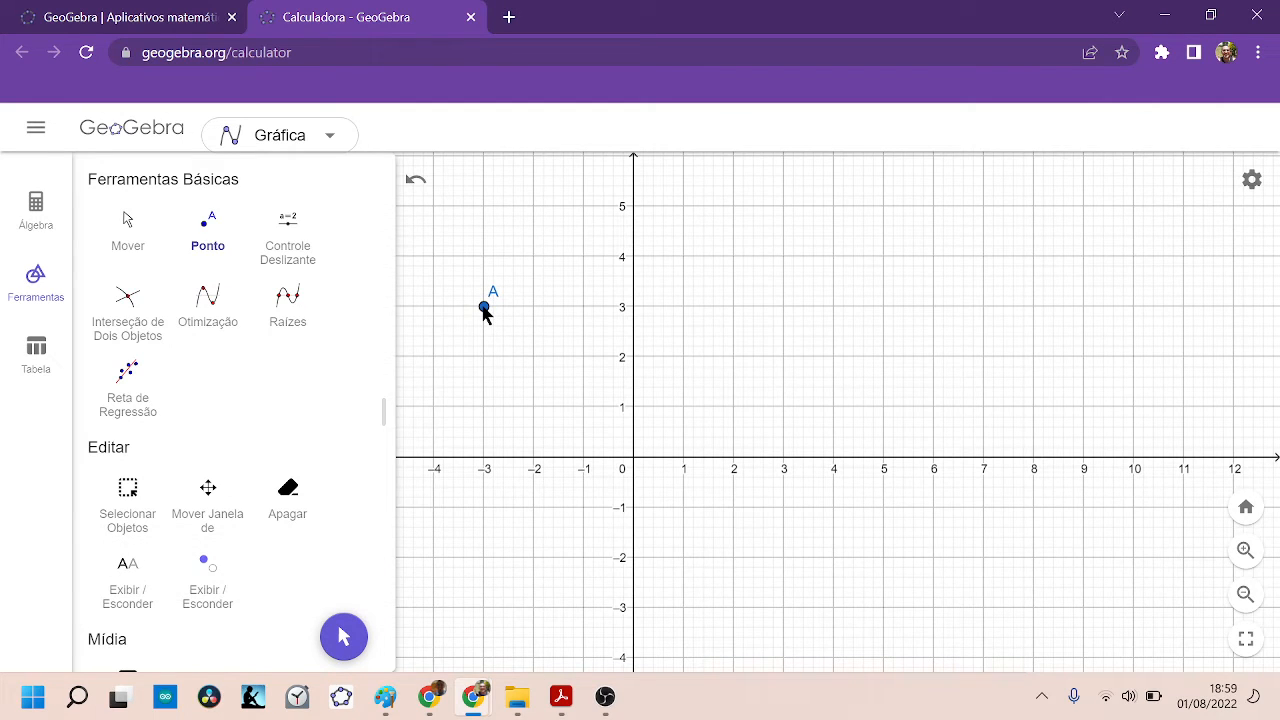
pyautogui.click(584, 306)
pyautogui.click(417, 186)
pyautogui.click(128, 238)
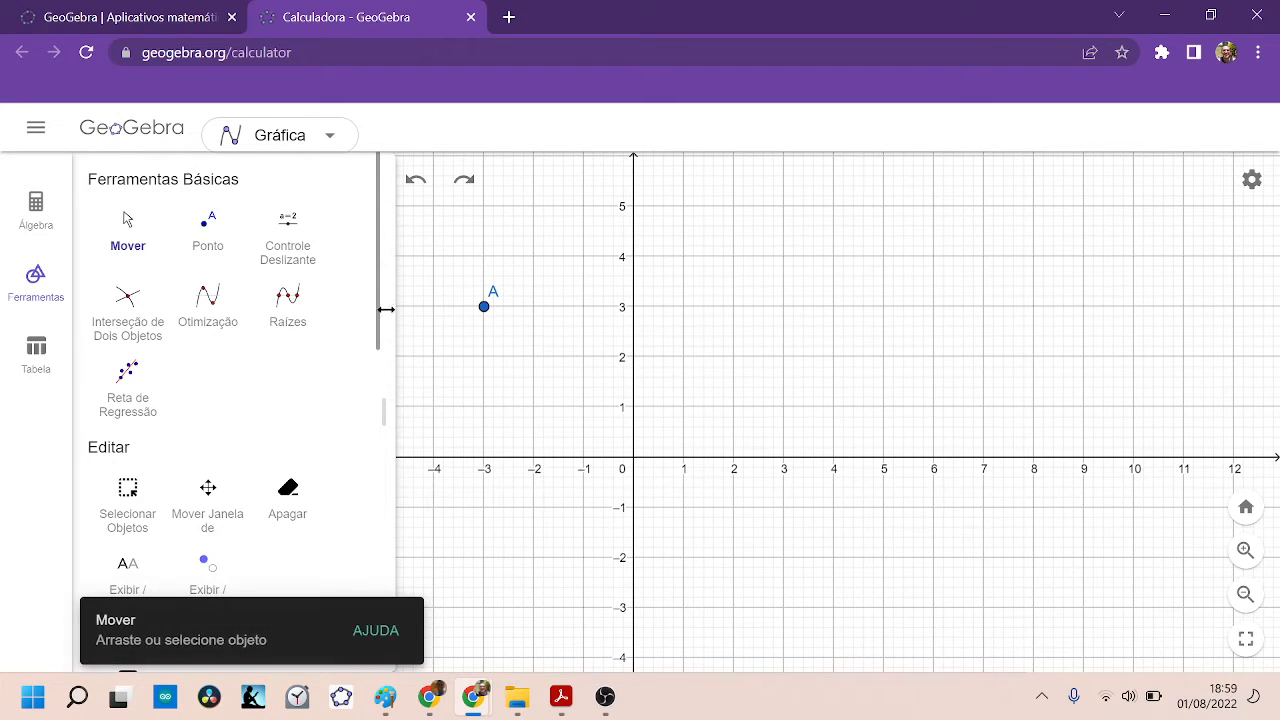
pyautogui.click(207, 240)
pyautogui.click(534, 307)
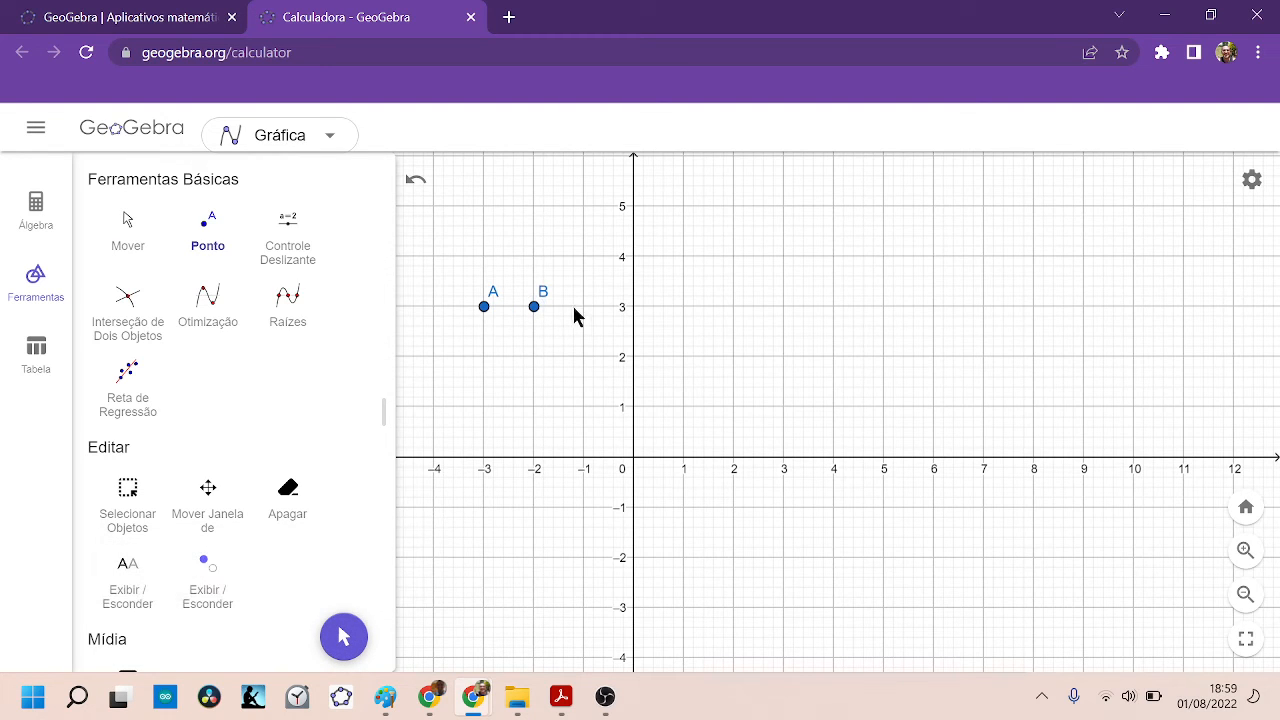
pyautogui.click(584, 307)
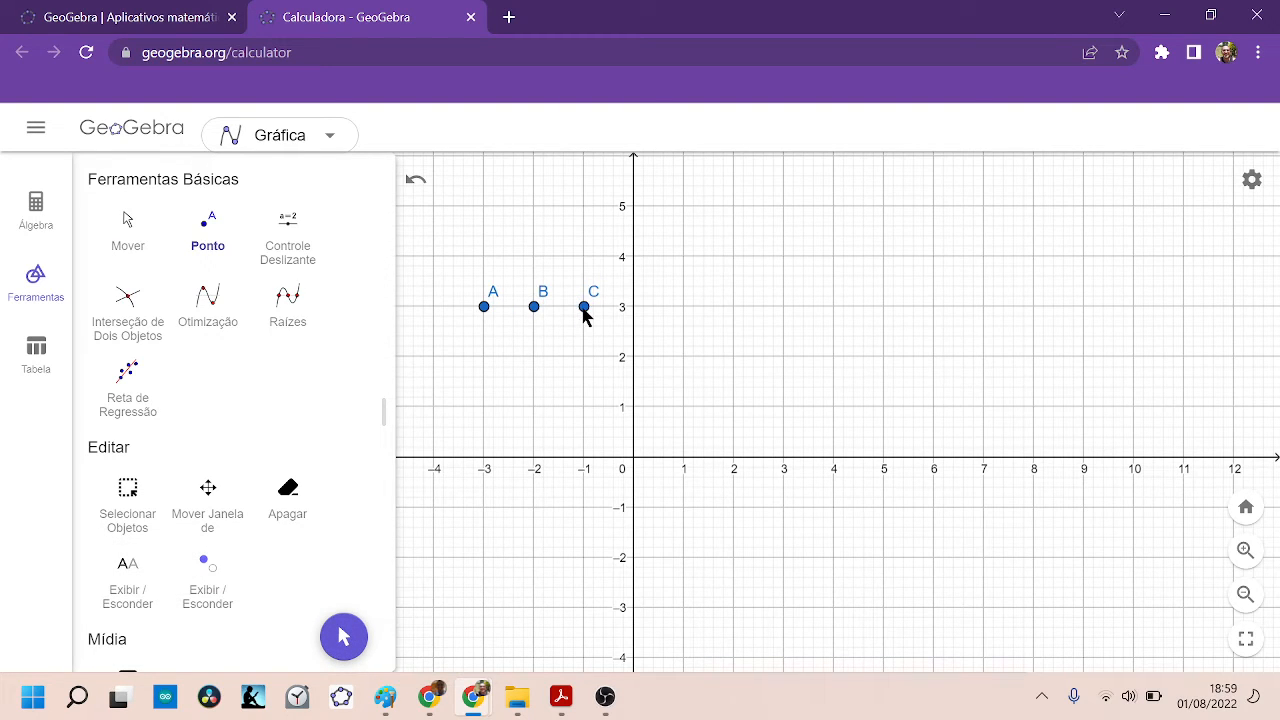
# Delete points B, A and C from the graph.
pyautogui.click(126, 244)
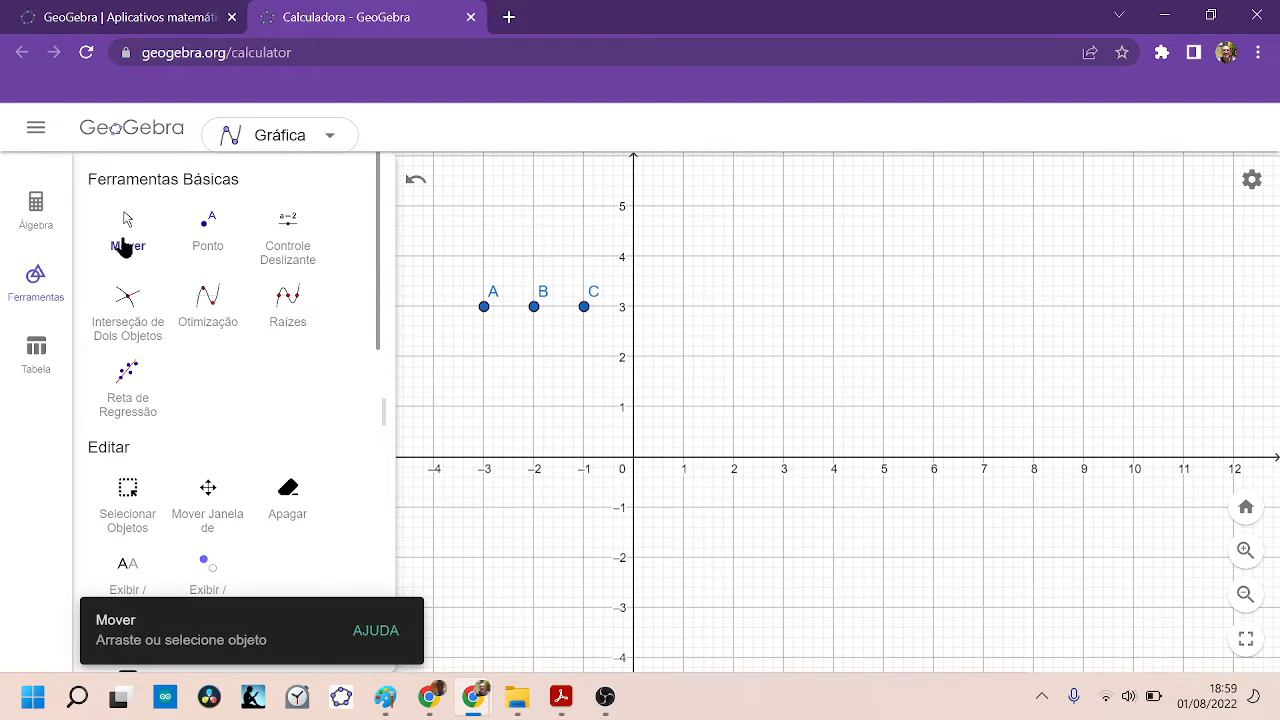
pyautogui.click(535, 308)
pyautogui.press('Delete')
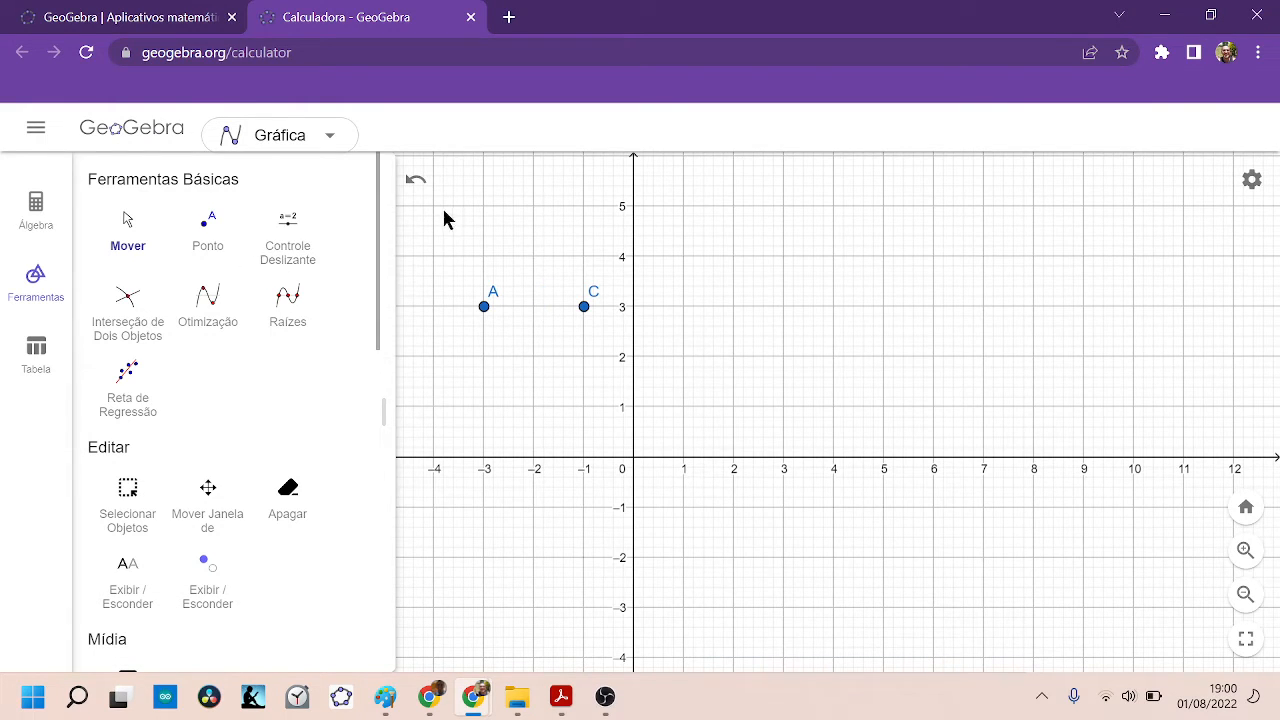
pyautogui.click(485, 309)
pyautogui.press('Delete')
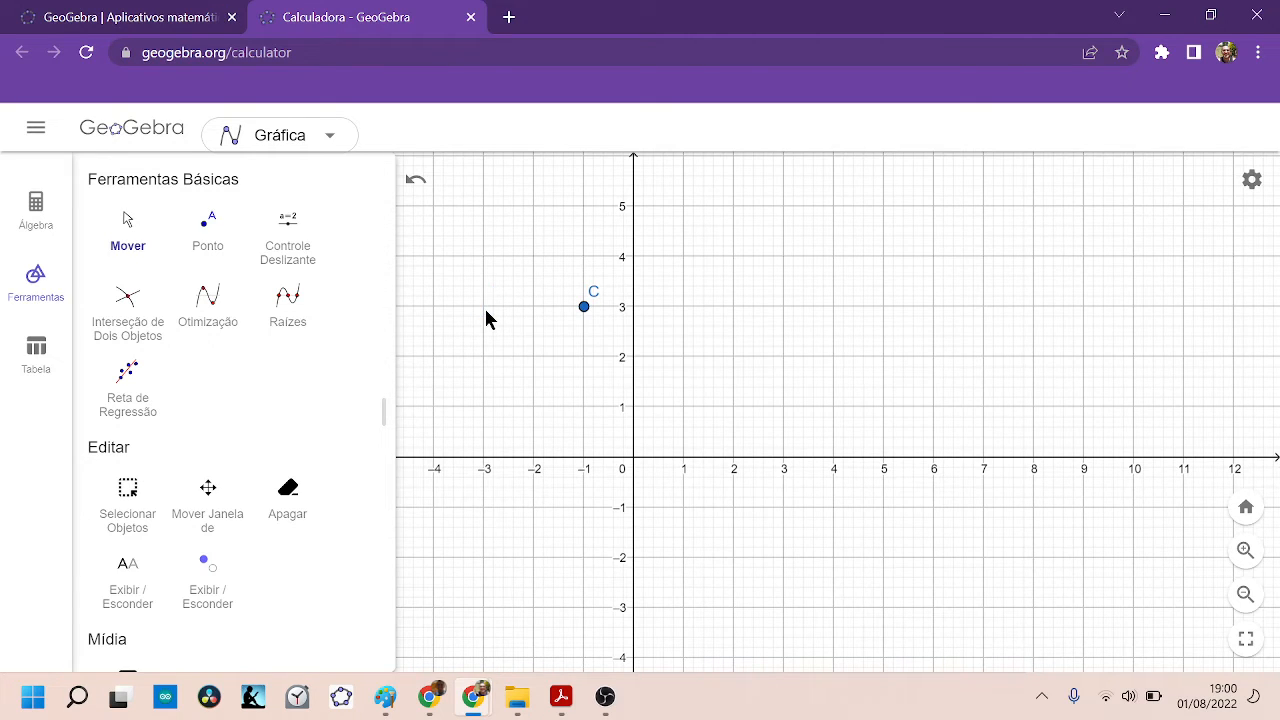
pyautogui.click(584, 306)
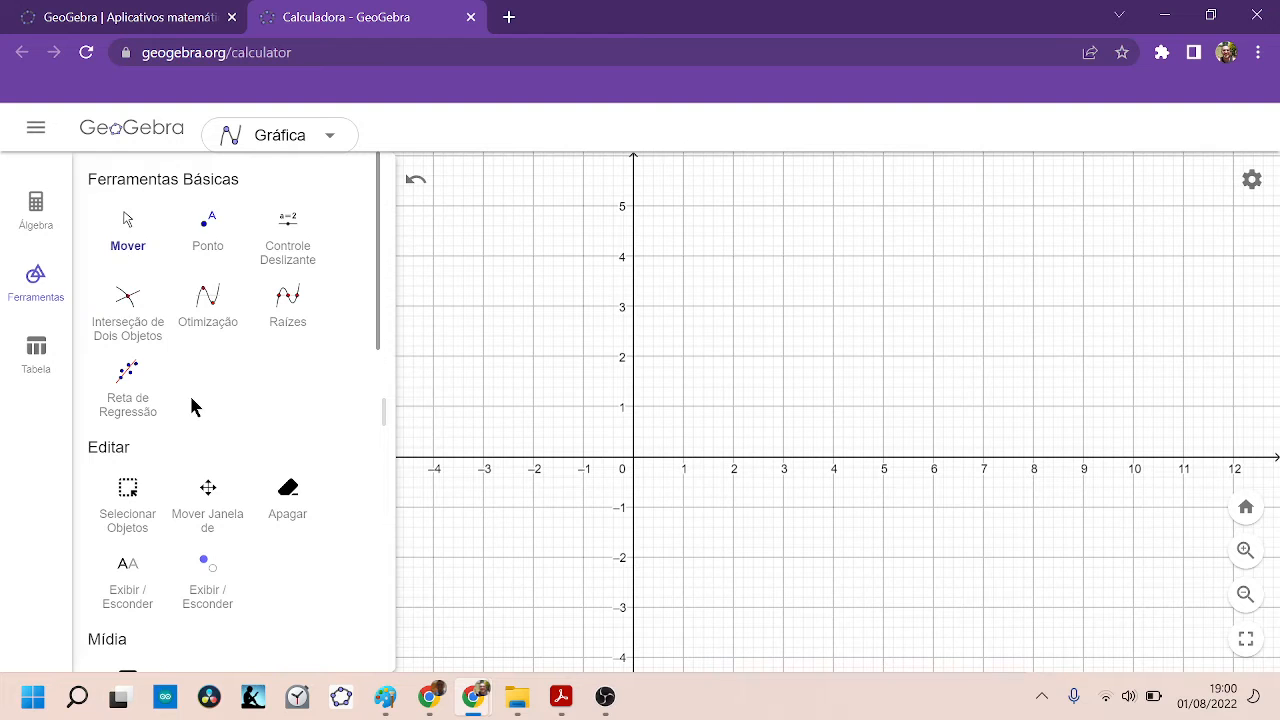
# Draw two segments from a shared point at (5, 1), one to (7, 2) and the other to (3, 2).
pyautogui.scroll(-5, 193, 407)
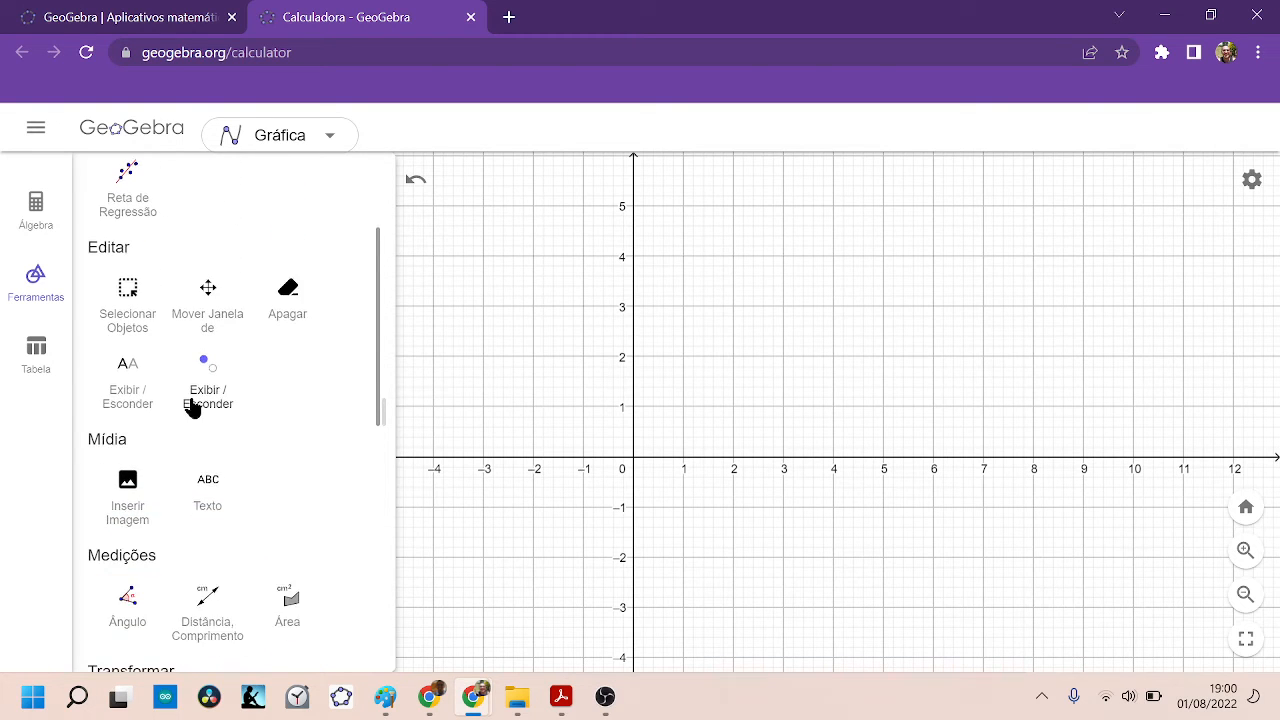
pyautogui.scroll(-6, 193, 407)
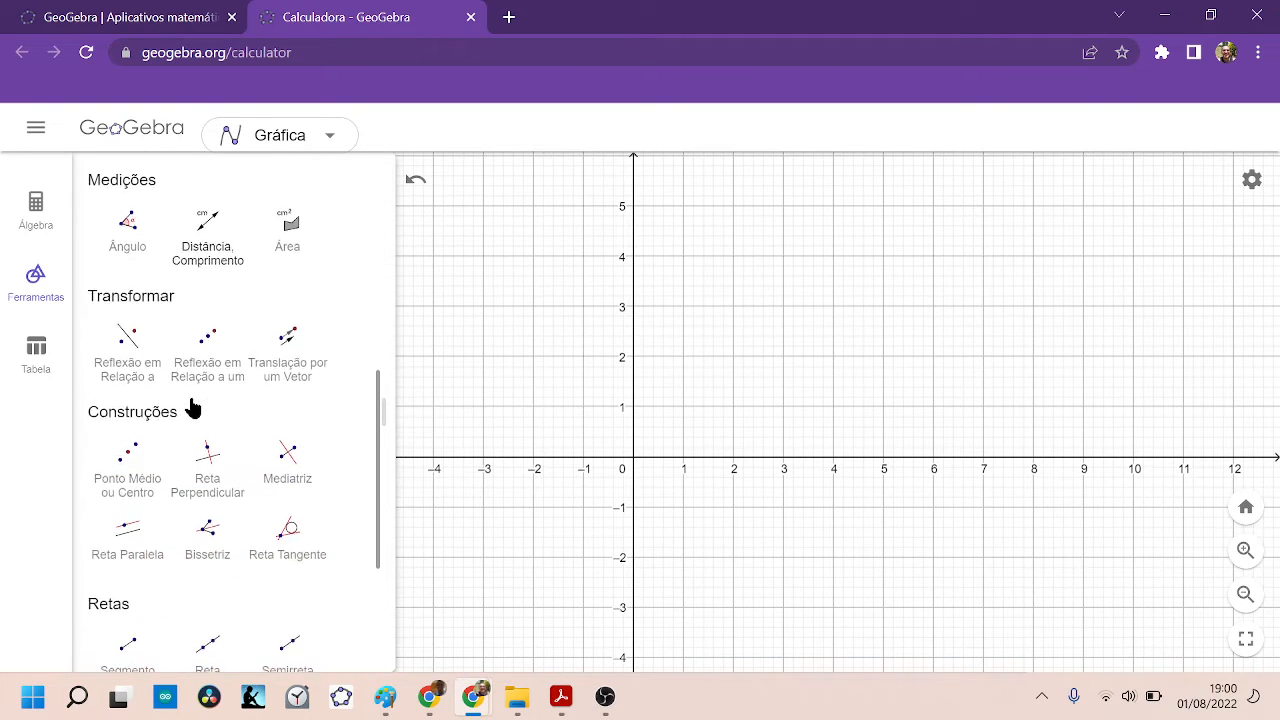
pyautogui.scroll(-2, 193, 407)
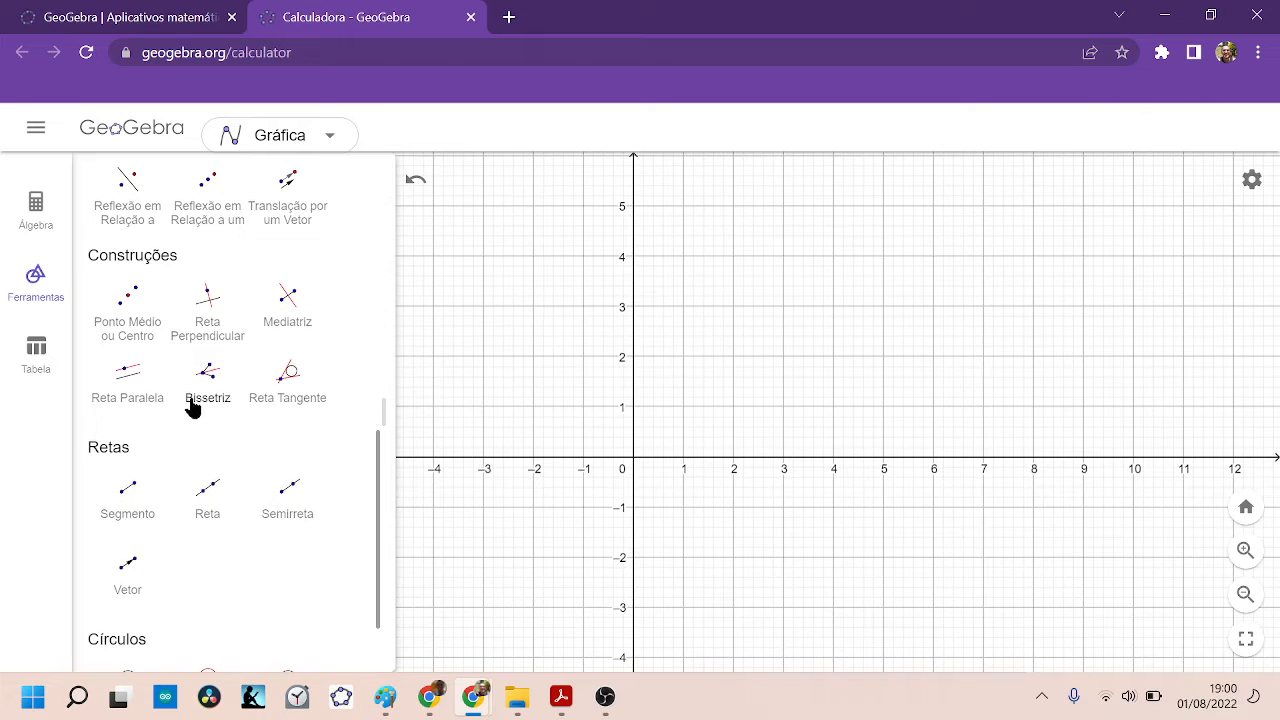
pyautogui.click(126, 505)
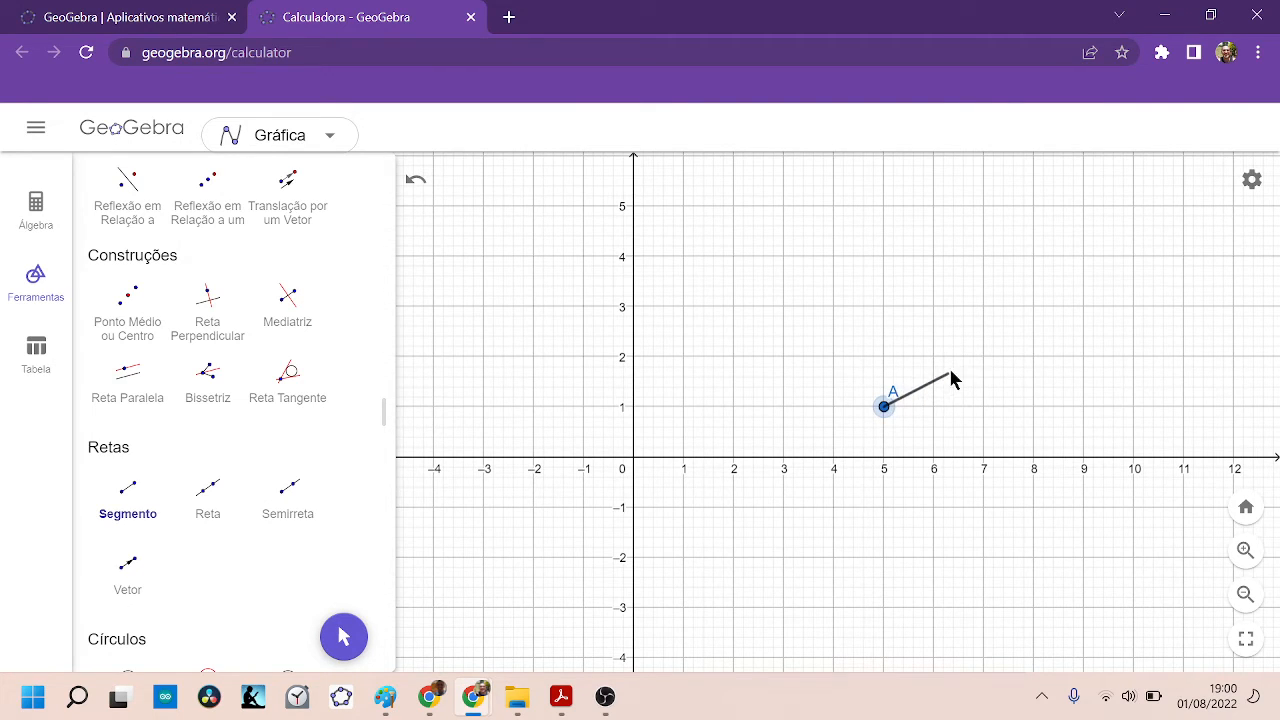
pyautogui.click(984, 357)
pyautogui.click(884, 407)
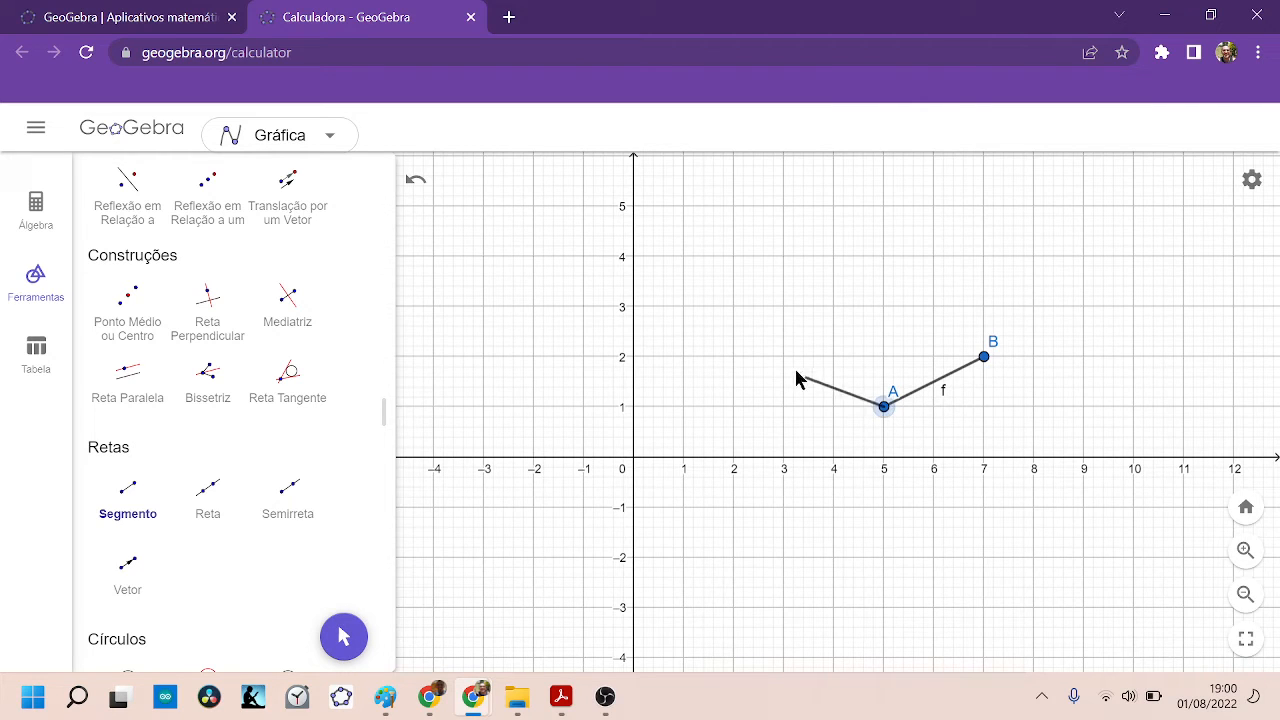
pyautogui.click(784, 358)
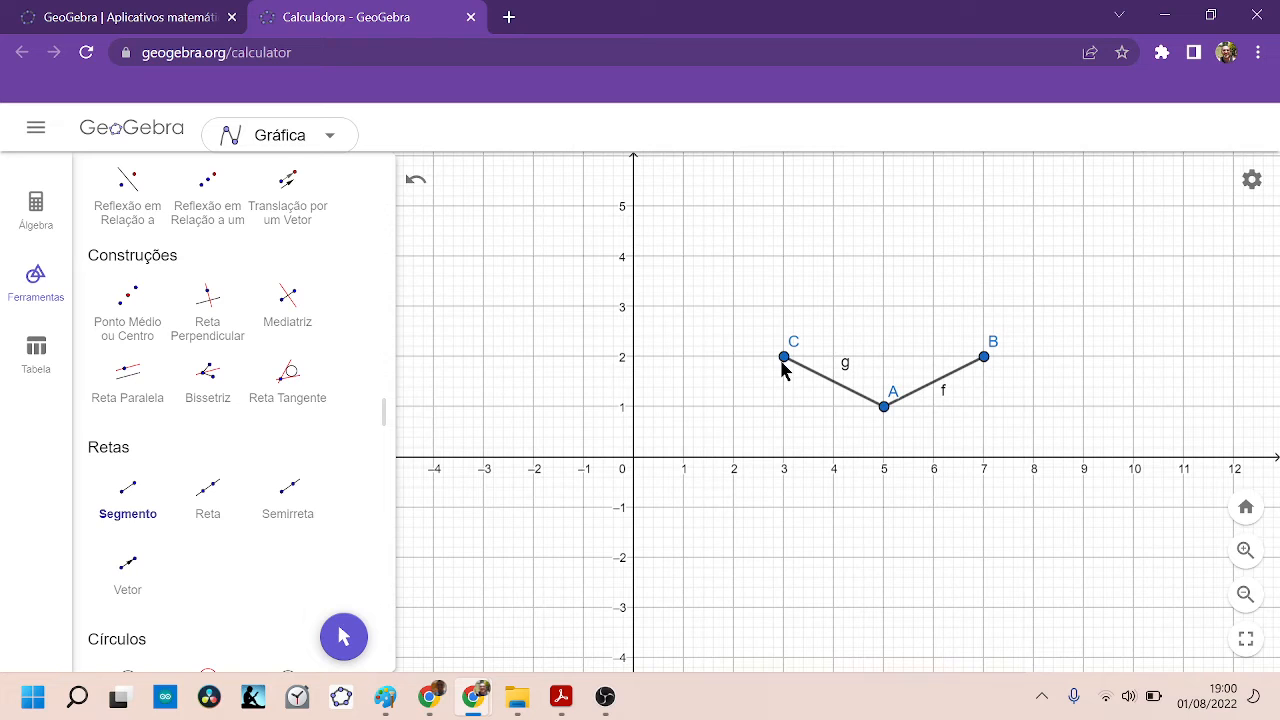
# Draw vertical segments from A up to (5, 4), from B up to (7, 5) and from C up to (3, 5).
pyautogui.click(884, 380)
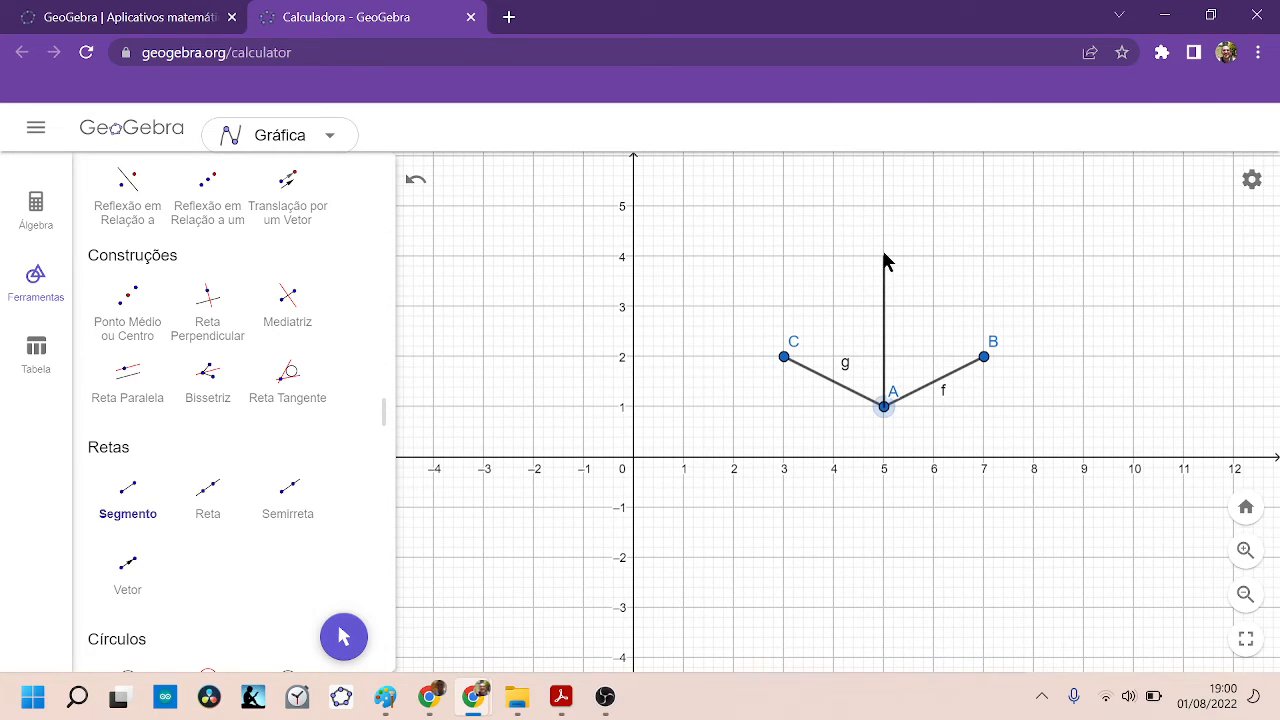
pyautogui.click(884, 257)
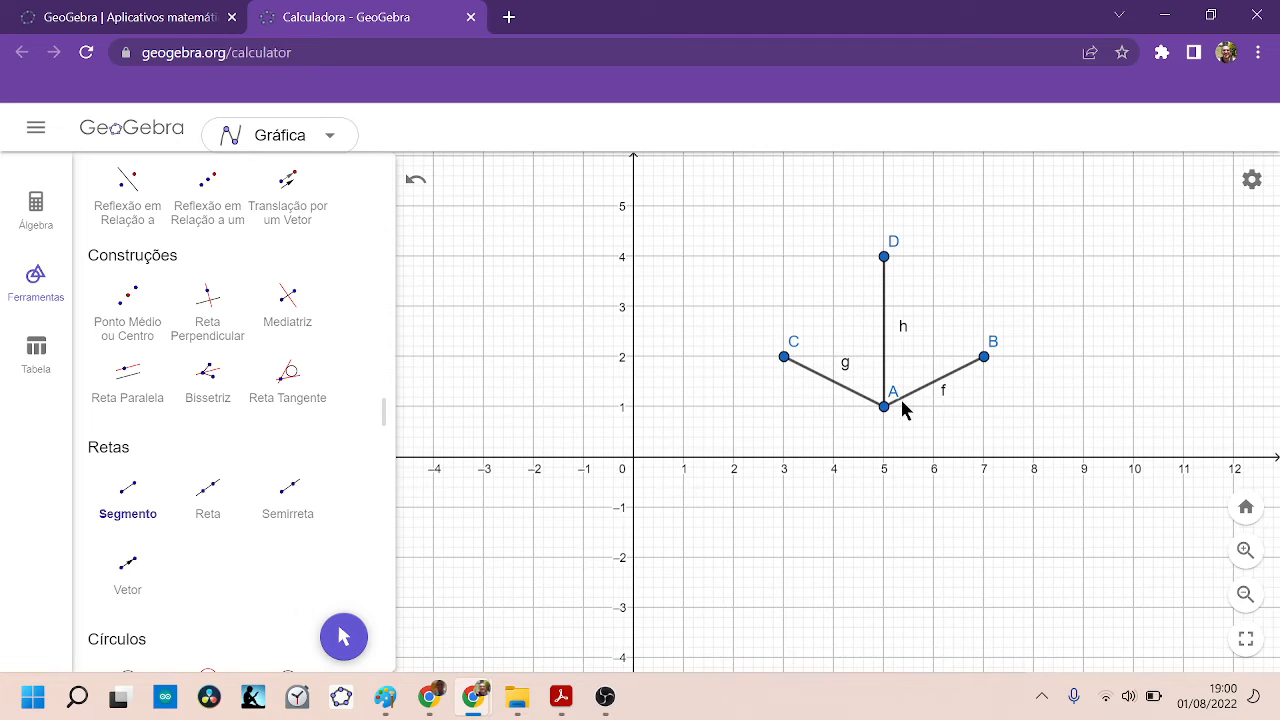
pyautogui.click(986, 357)
pyautogui.click(984, 207)
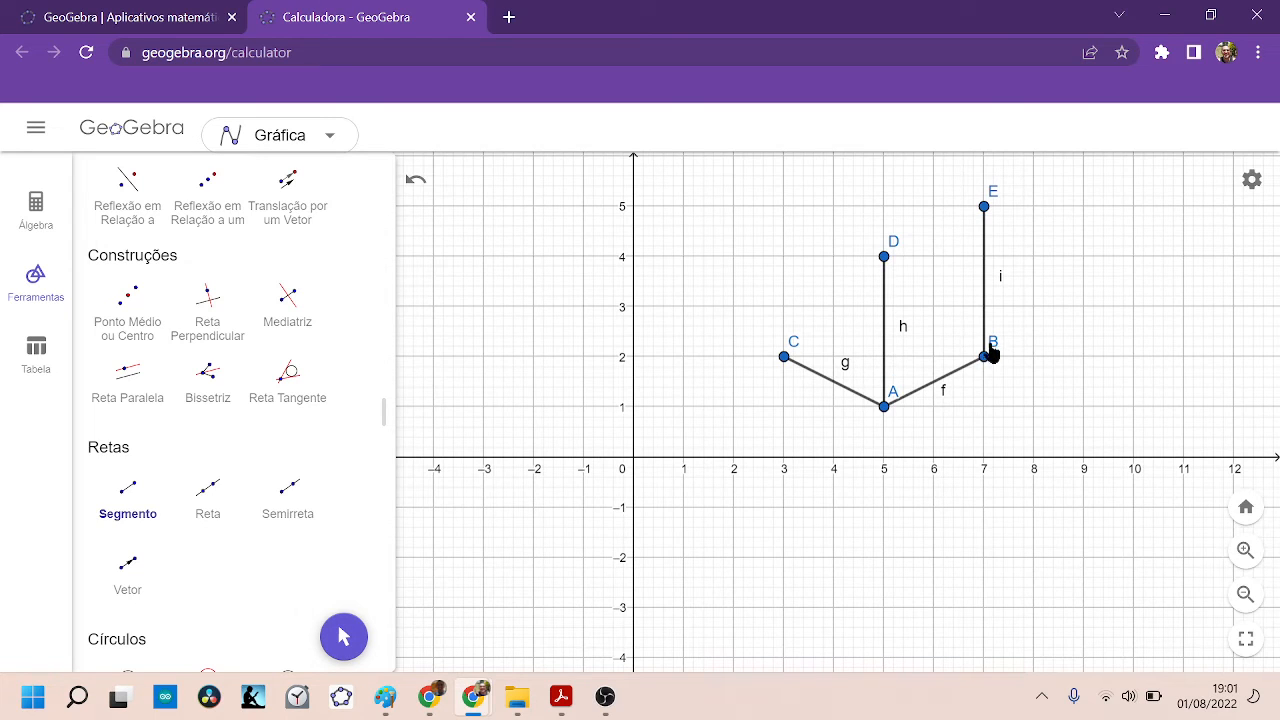
pyautogui.click(784, 357)
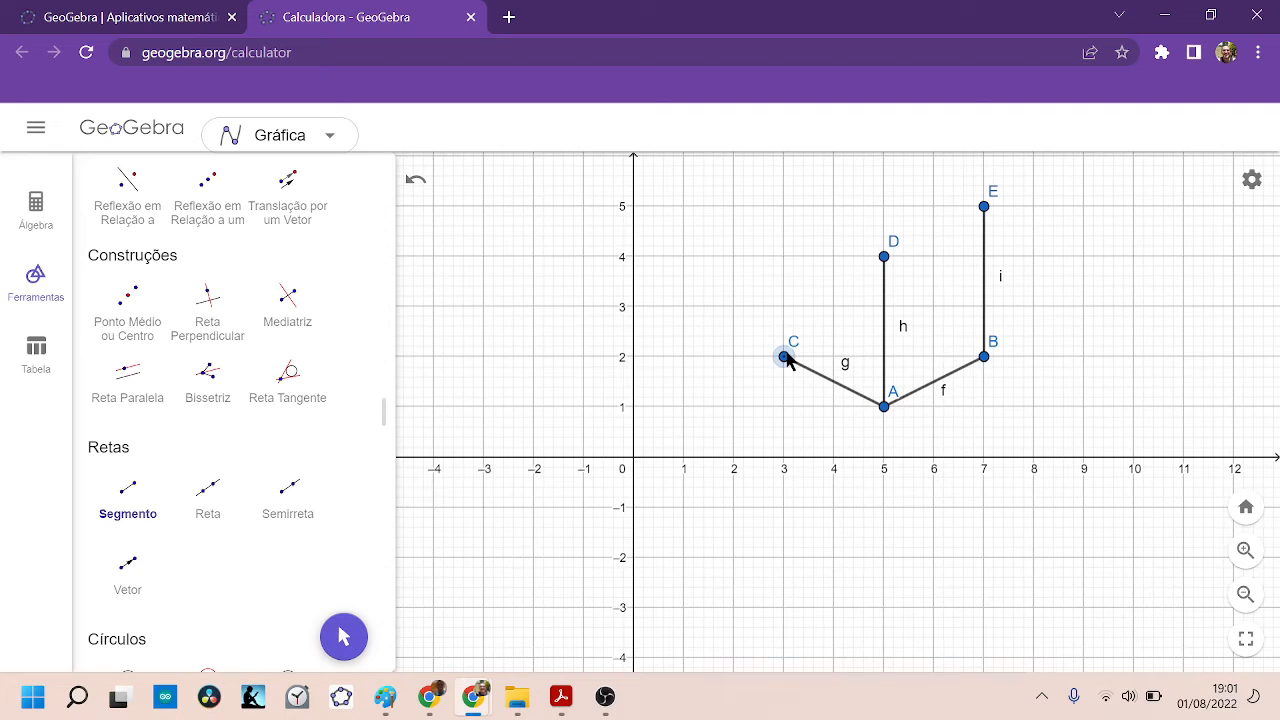
pyautogui.click(784, 208)
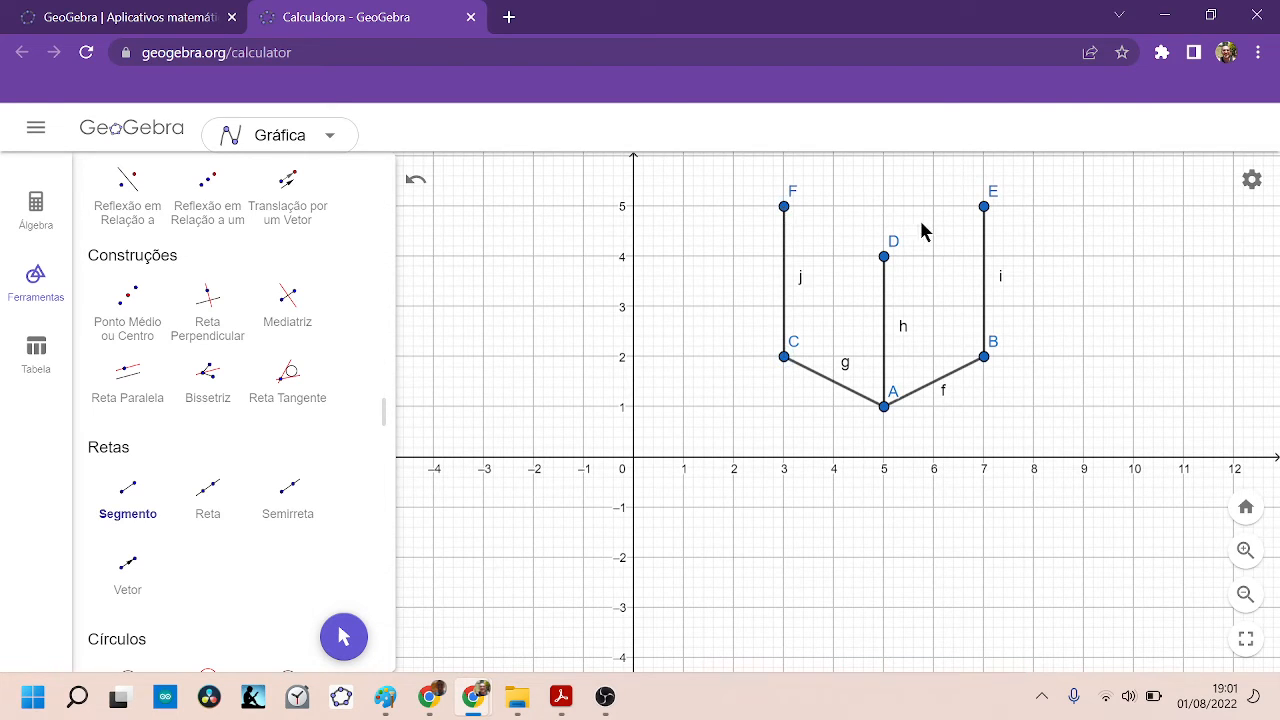
# Draw segments from D to E and from D to F.
pyautogui.scroll(7, 157, 230)
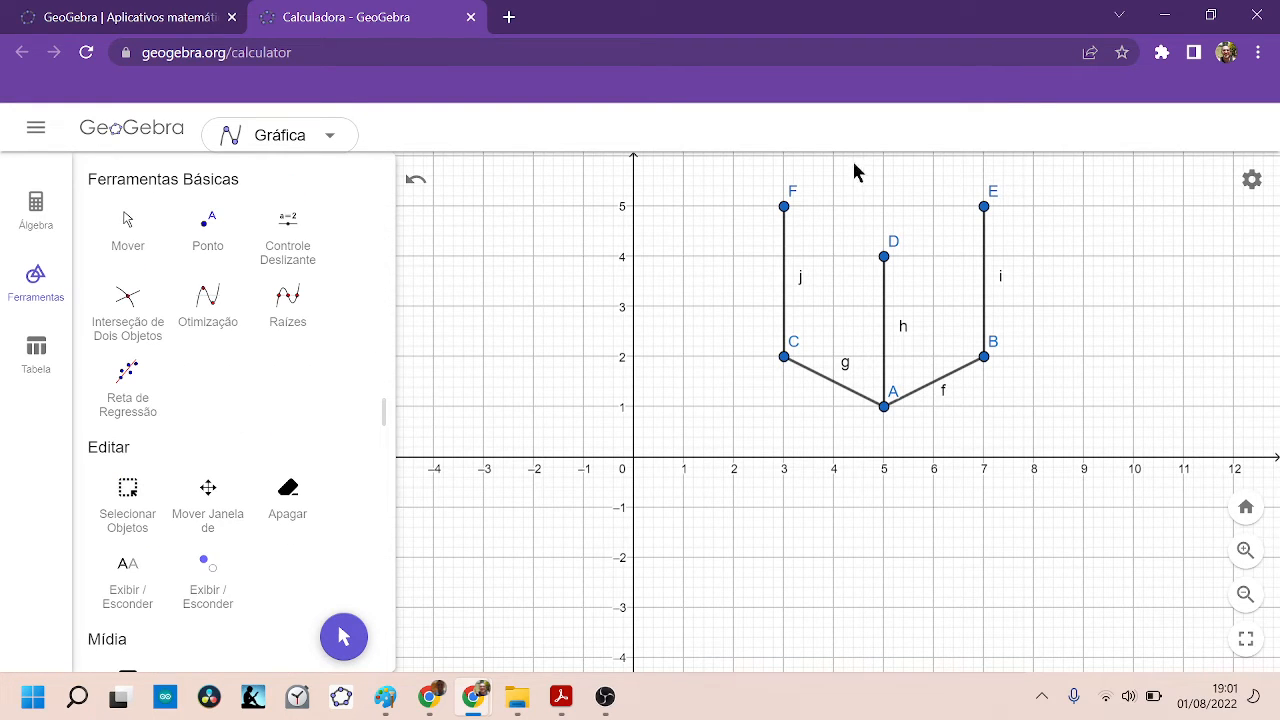
pyautogui.click(135, 229)
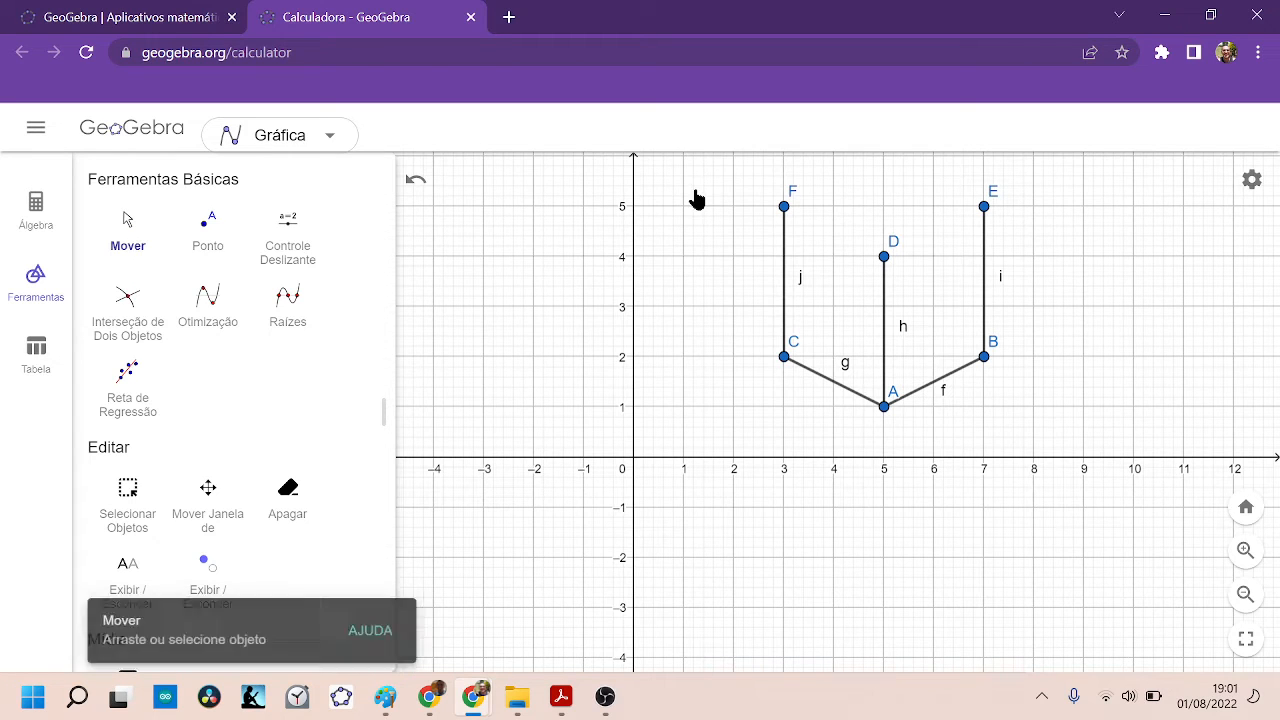
pyautogui.moveTo(664, 213); pyautogui.dragTo(443, 372)
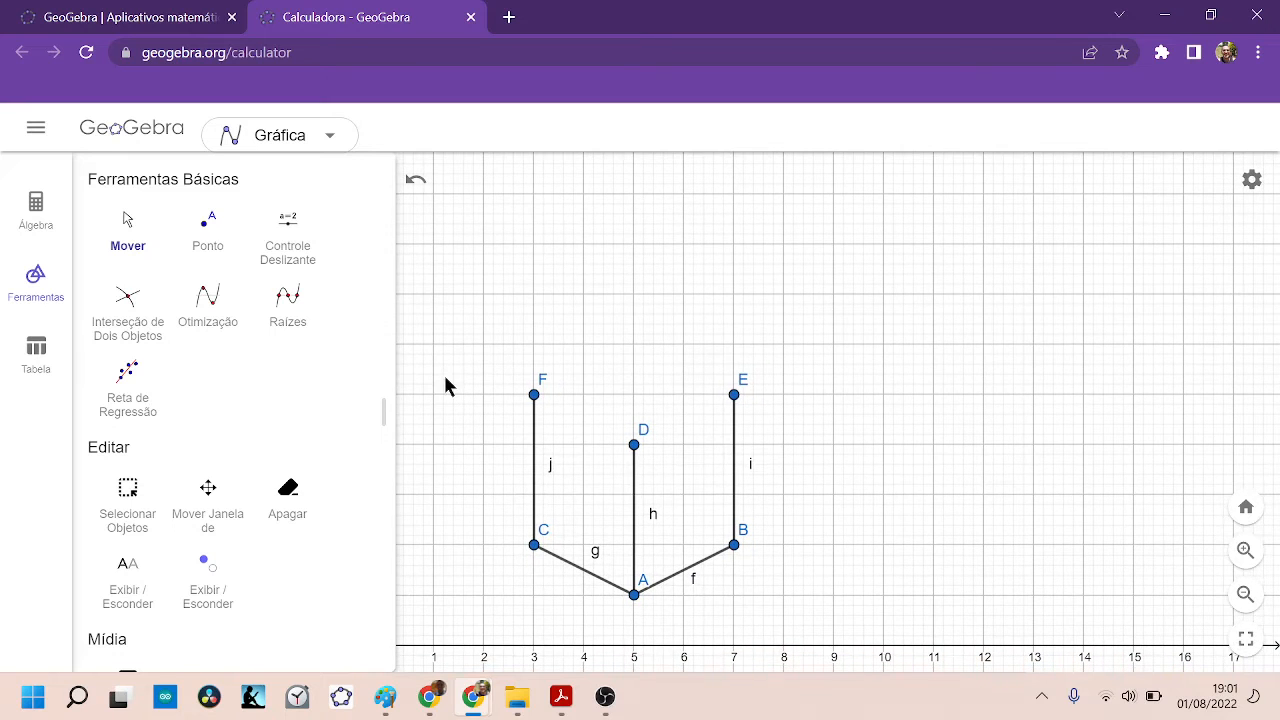
pyautogui.scroll(-7, 180, 370)
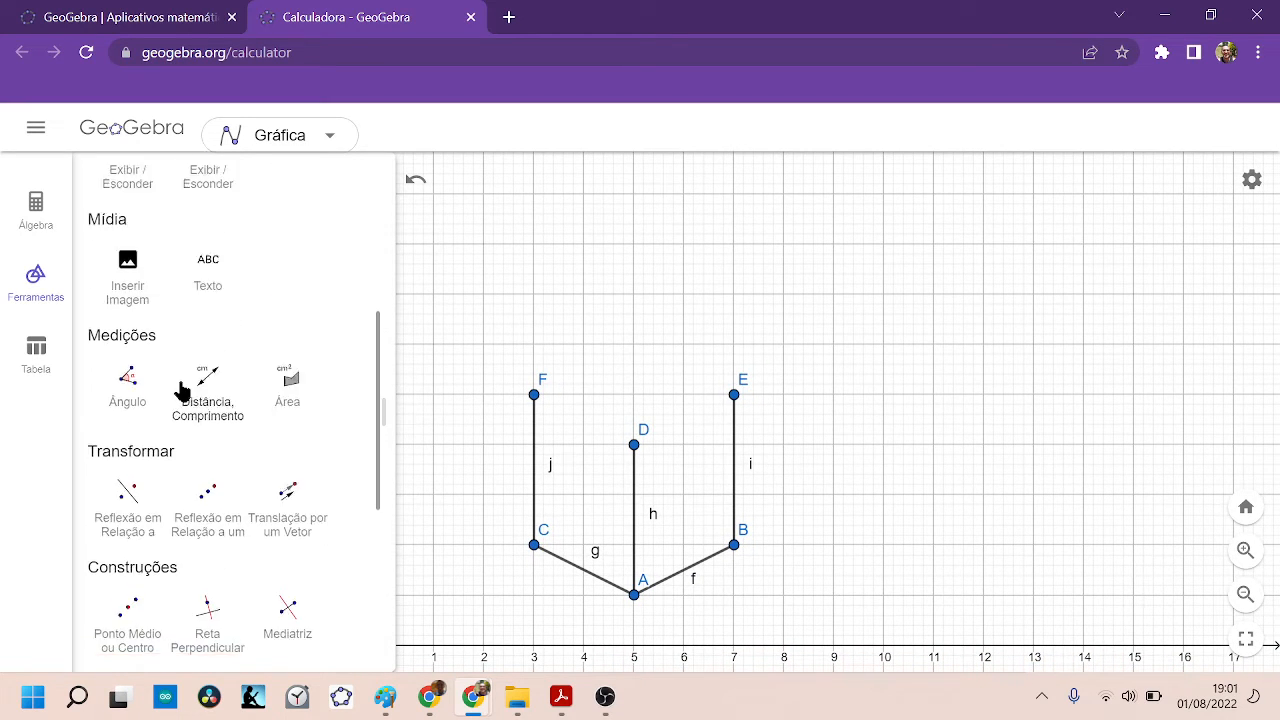
pyautogui.scroll(-3, 180, 390)
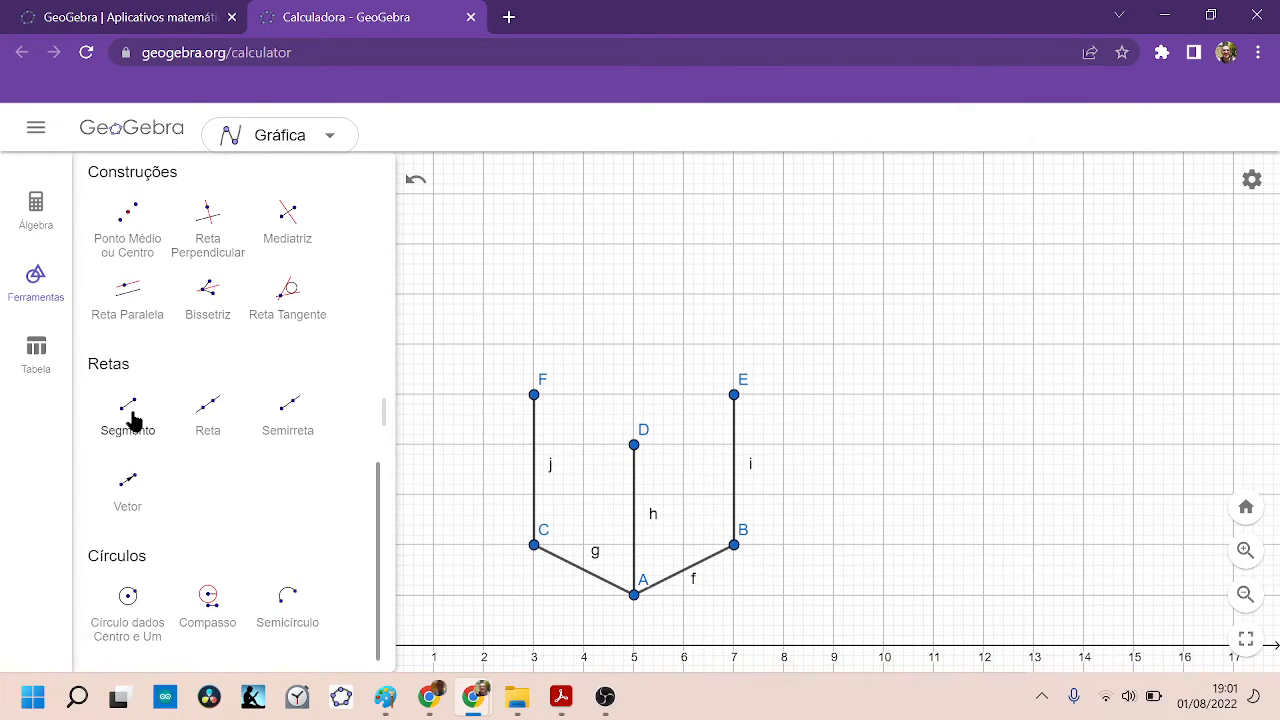
pyautogui.click(130, 412)
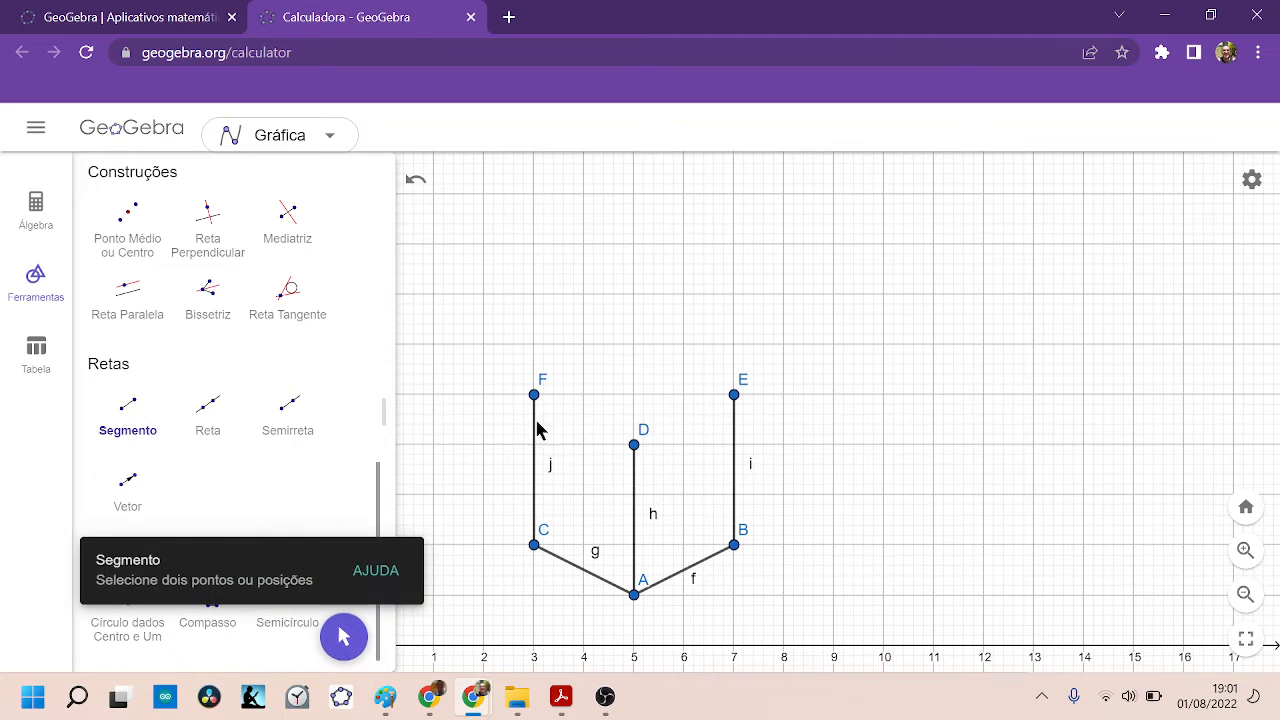
pyautogui.click(634, 445)
pyautogui.click(735, 396)
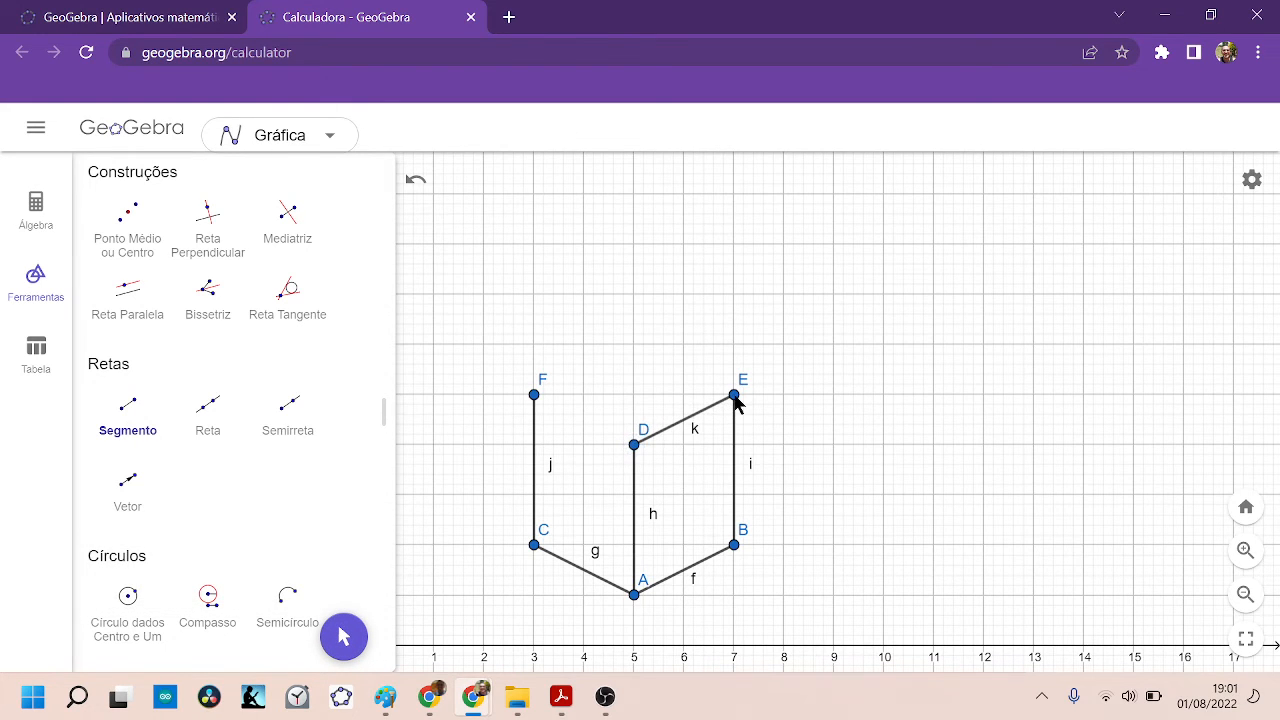
pyautogui.click(633, 447)
pyautogui.click(534, 396)
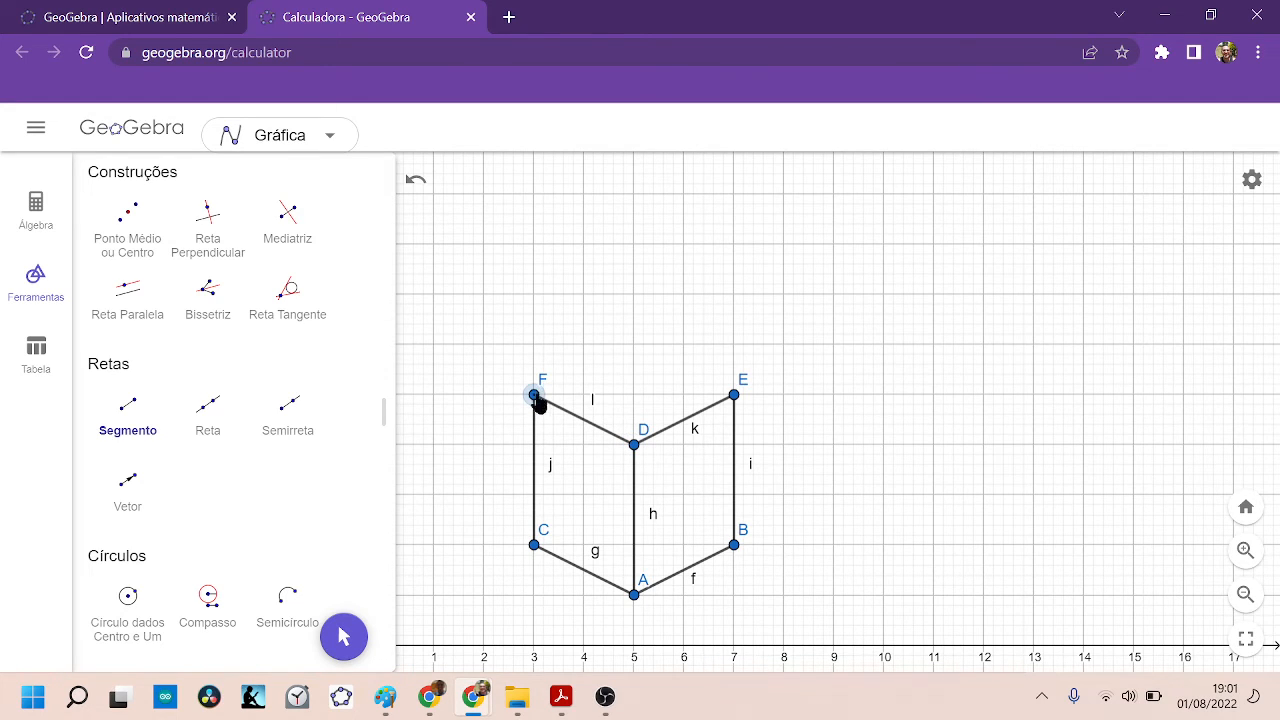
# Close the top face with segments from F to a new point at (5, 6) and from that point to E.
pyautogui.click(535, 396)
pyautogui.click(634, 345)
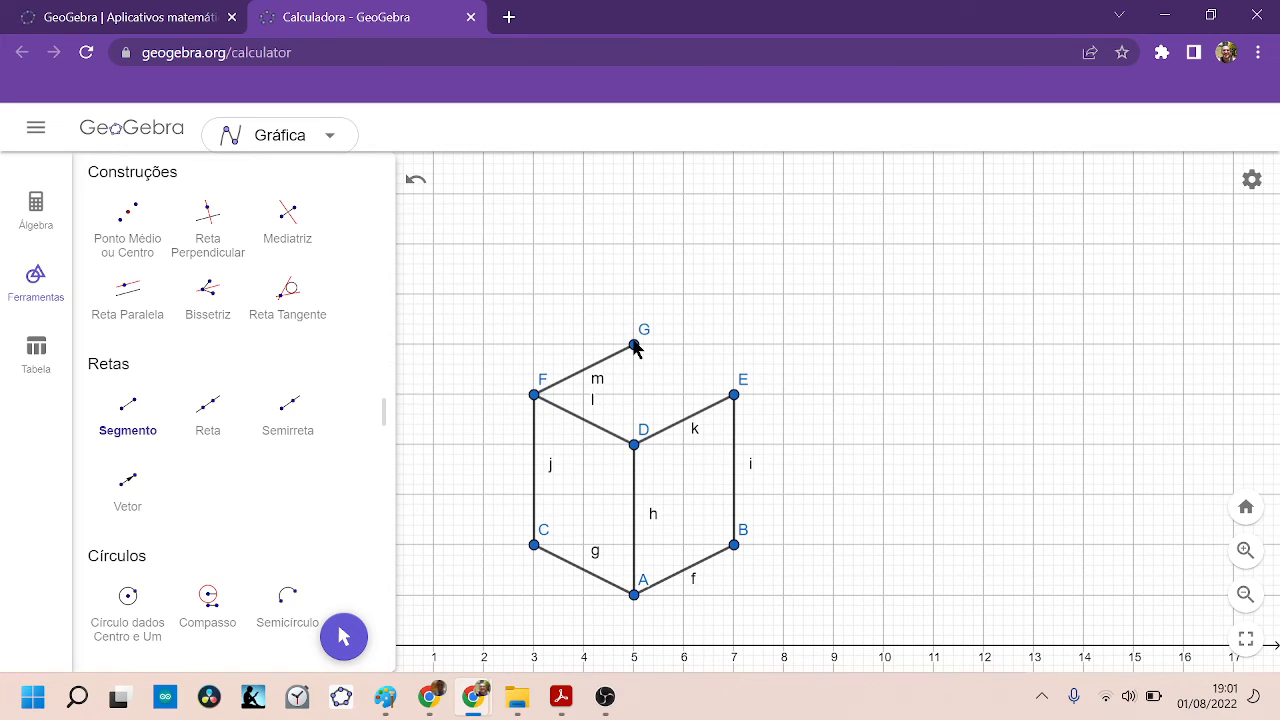
pyautogui.click(635, 347)
pyautogui.click(733, 397)
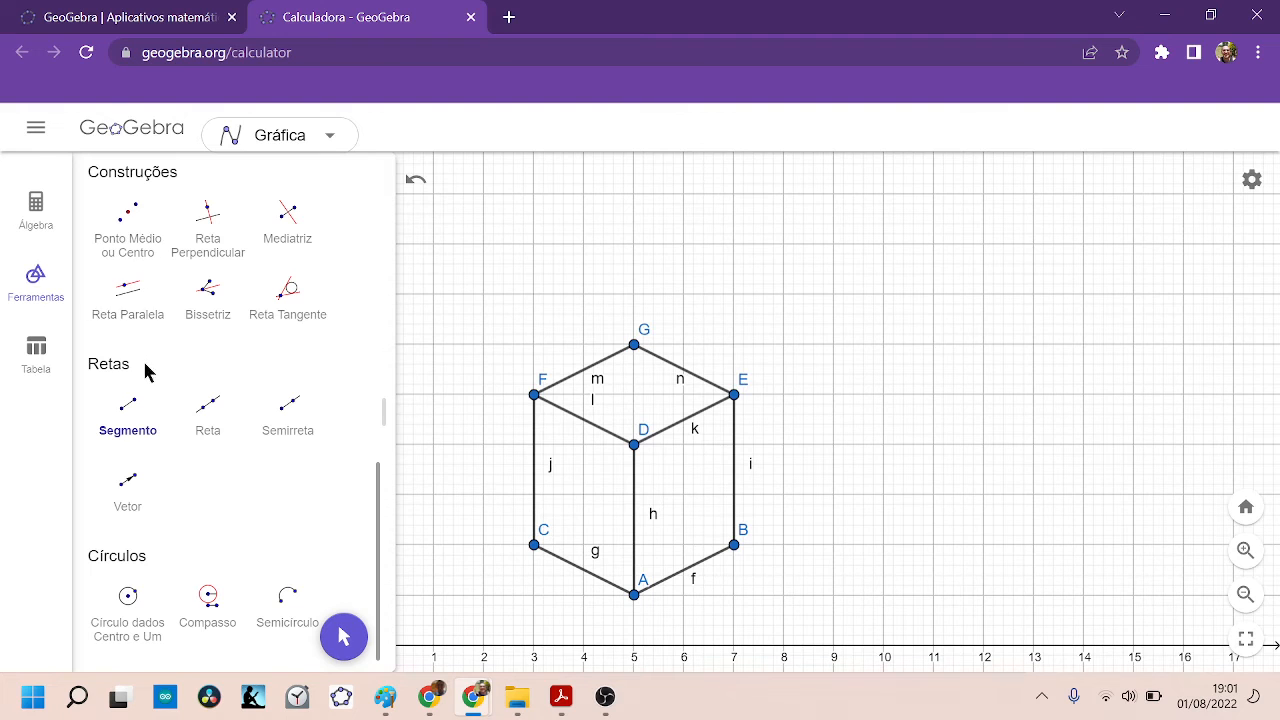
# Label segment AB with its length using the Distance or Length tool.
pyautogui.scroll(5, 230, 385)
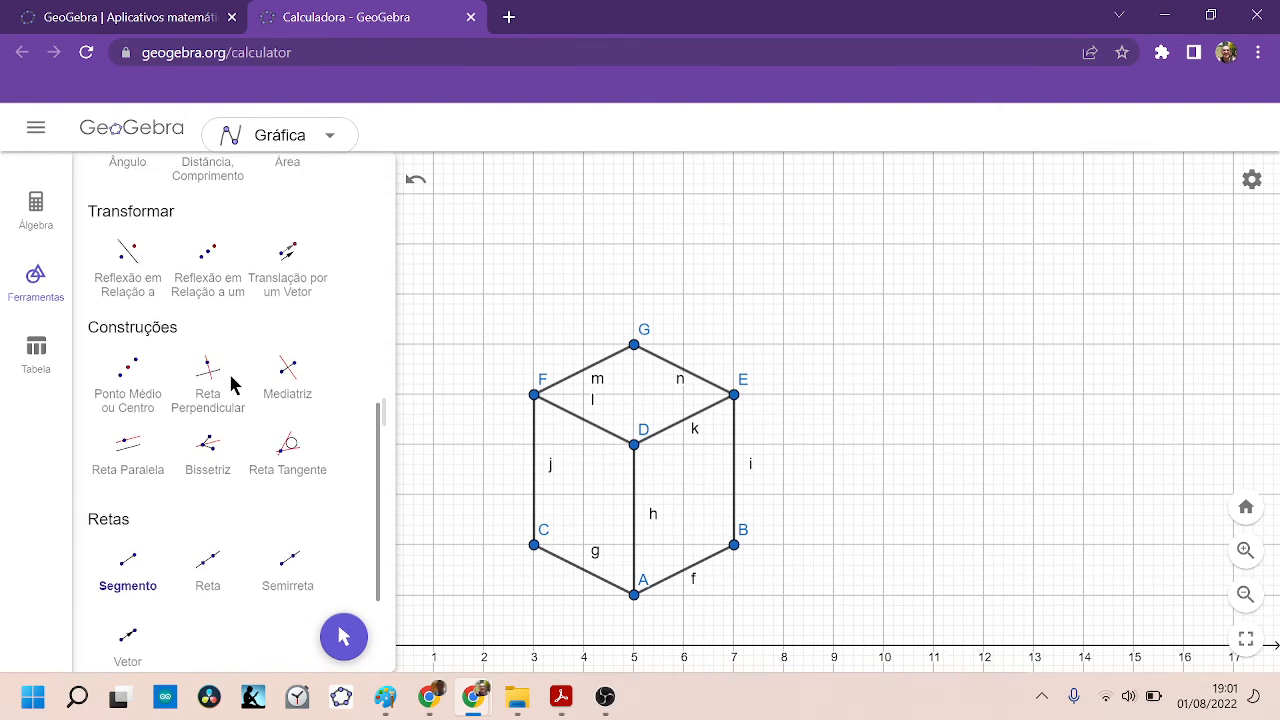
pyautogui.scroll(1, 230, 385)
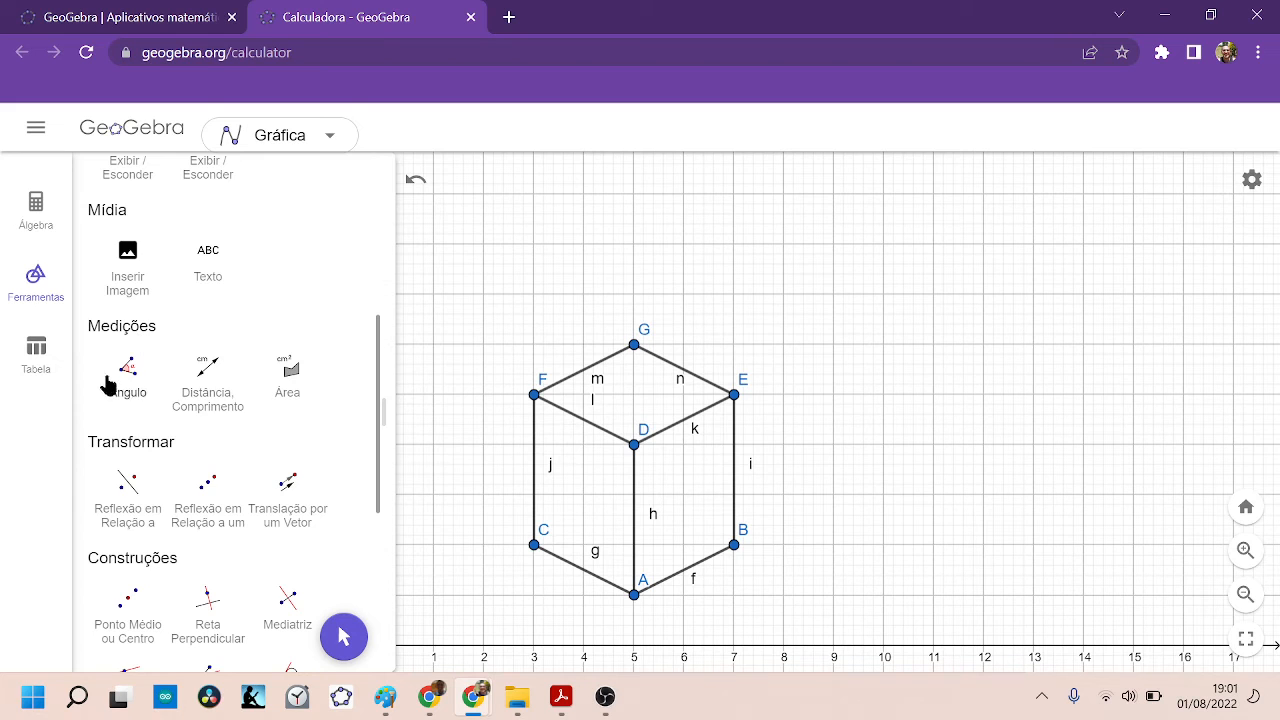
pyautogui.click(207, 388)
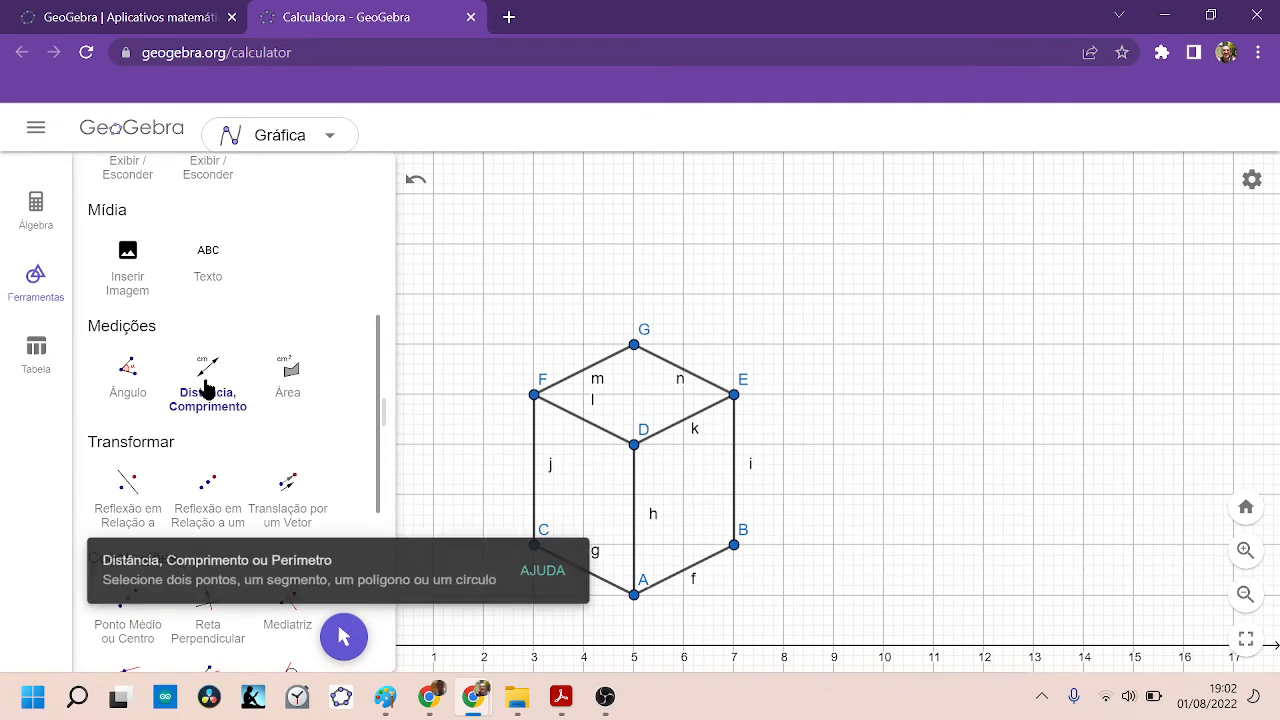
pyautogui.scroll(-4, 207, 390)
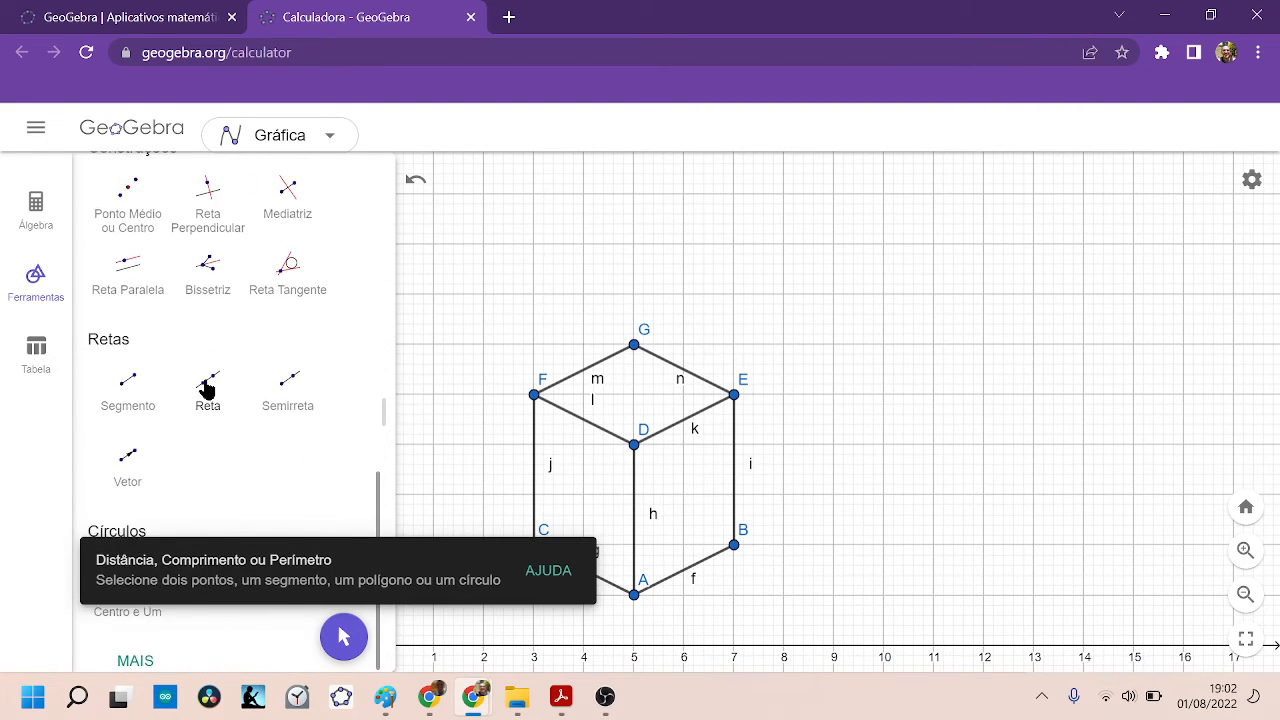
pyautogui.scroll(1, 207, 388)
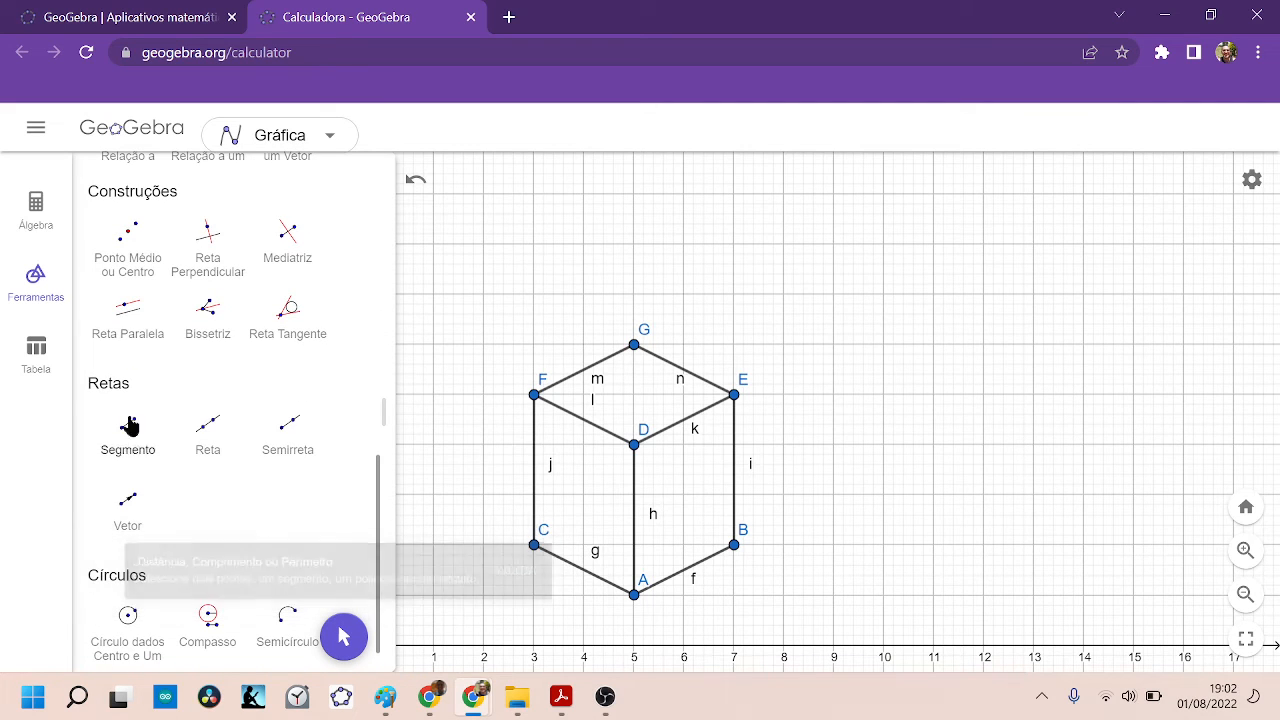
pyautogui.scroll(4, 212, 398)
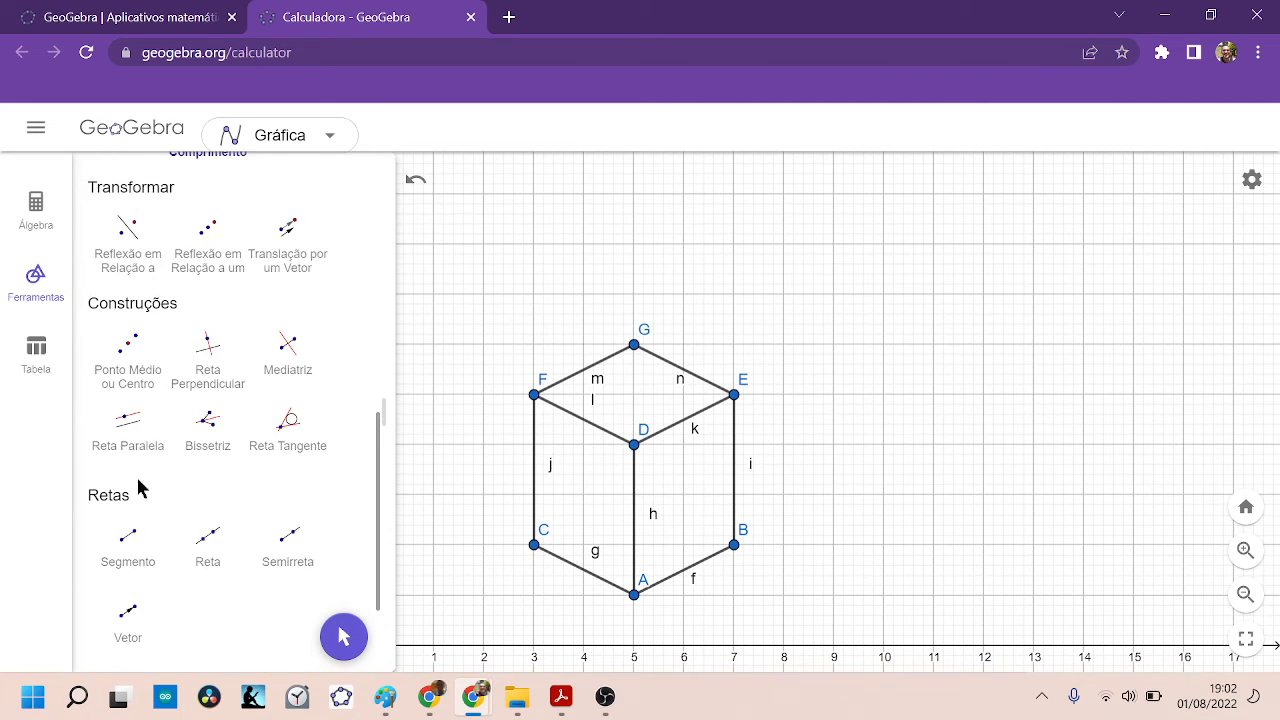
pyautogui.scroll(1, 170, 370)
pyautogui.scroll(-2, 170, 370)
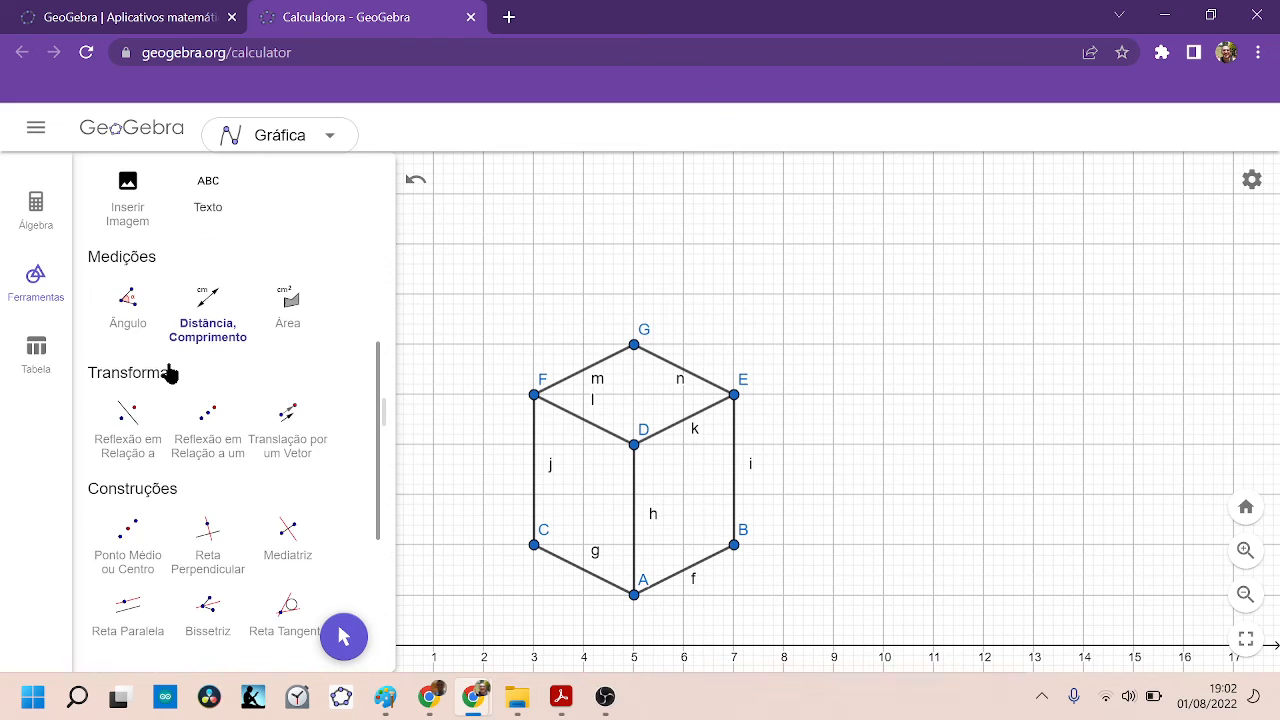
pyautogui.click(212, 318)
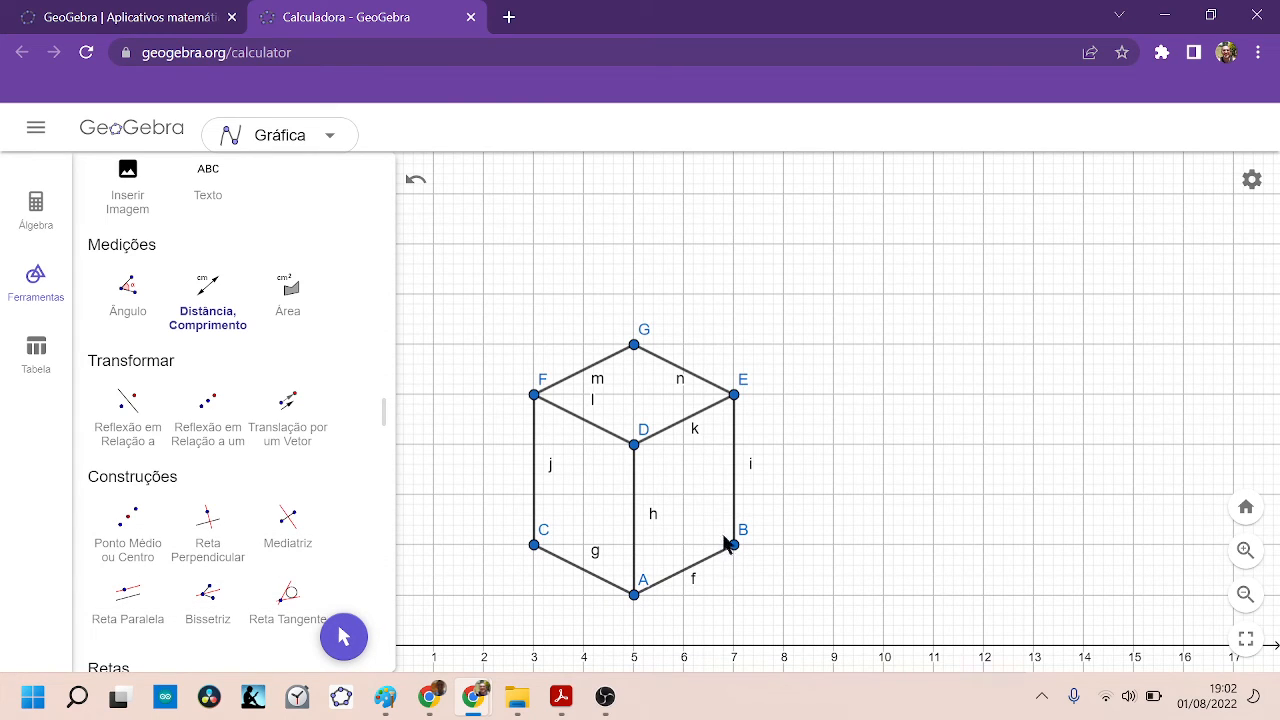
pyautogui.click(697, 571)
# Shift the length label of segment AB farther from the line and move point B to (9, 4).
pyautogui.scroll(5, 190, 262)
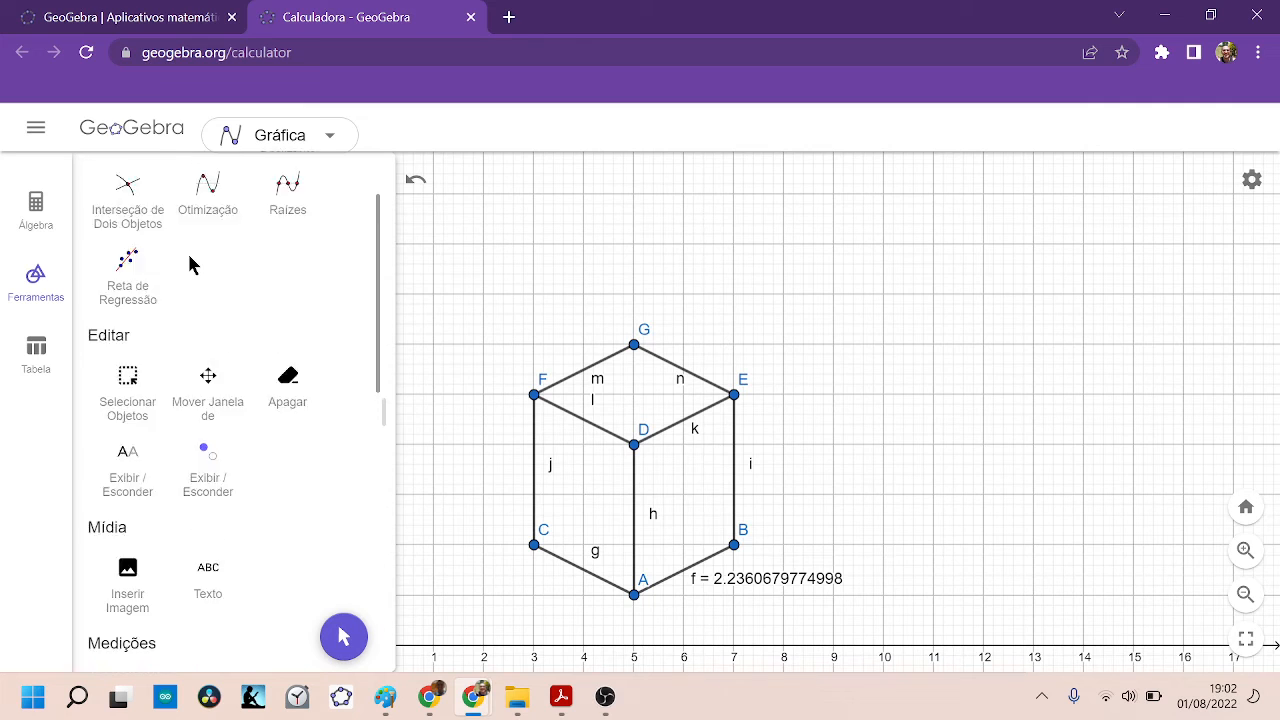
pyautogui.click(142, 252)
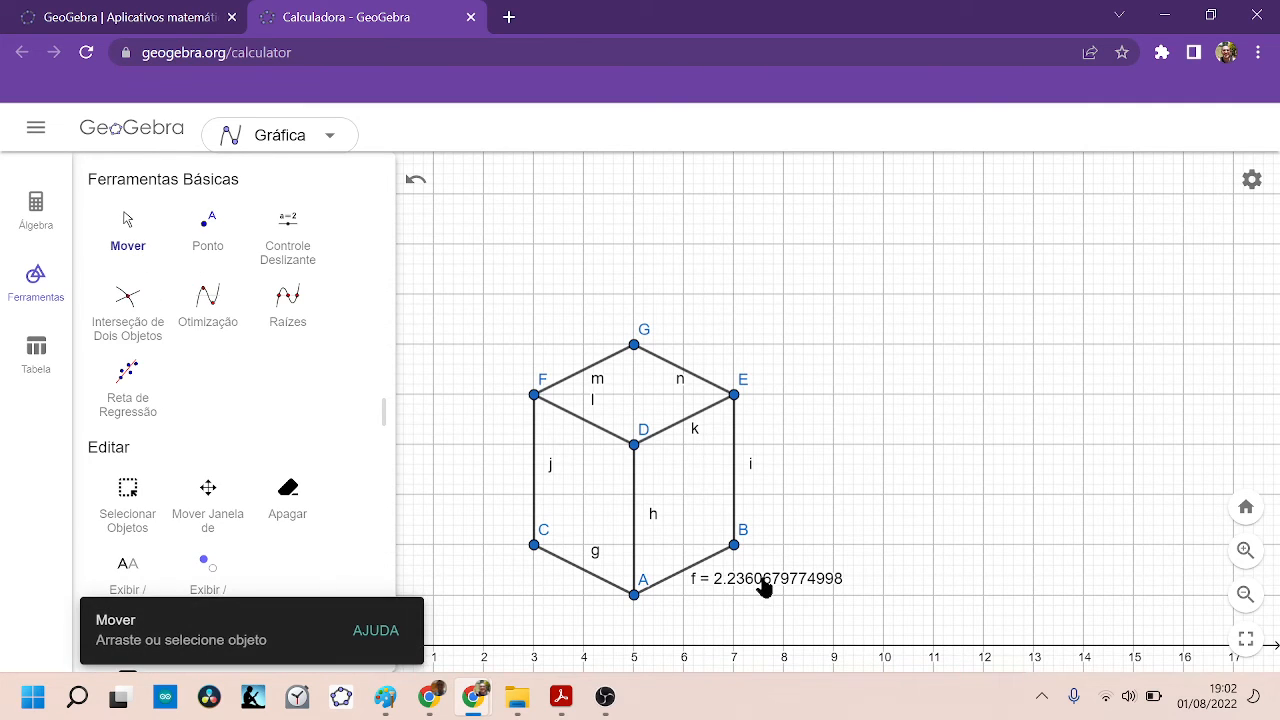
pyautogui.moveTo(766, 586); pyautogui.dragTo(810, 609)
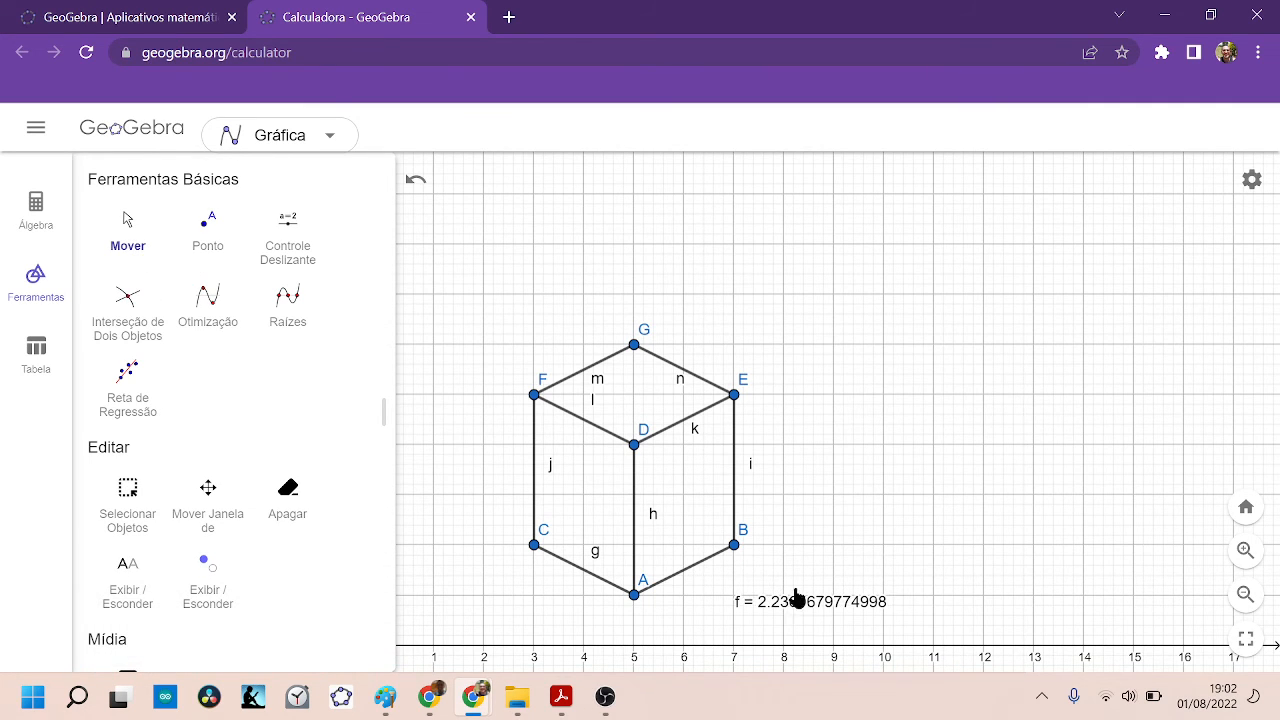
pyautogui.click(736, 549)
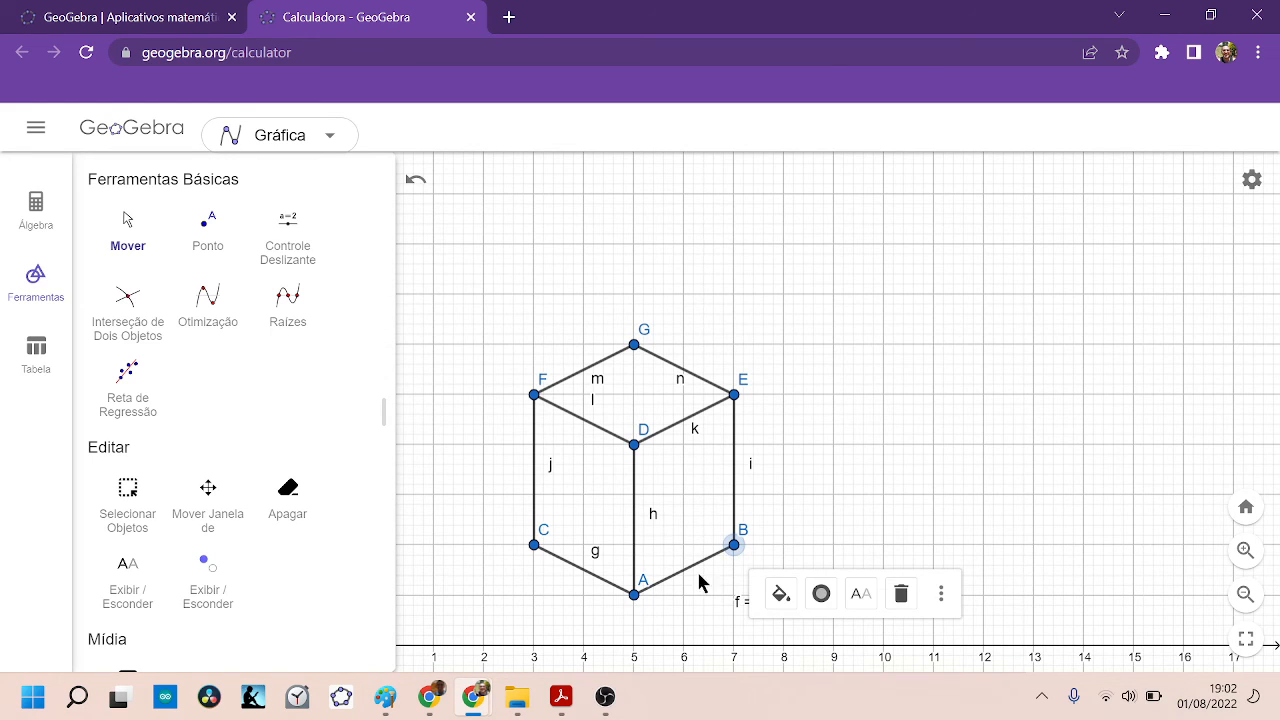
pyautogui.moveTo(734, 546); pyautogui.dragTo(836, 457)
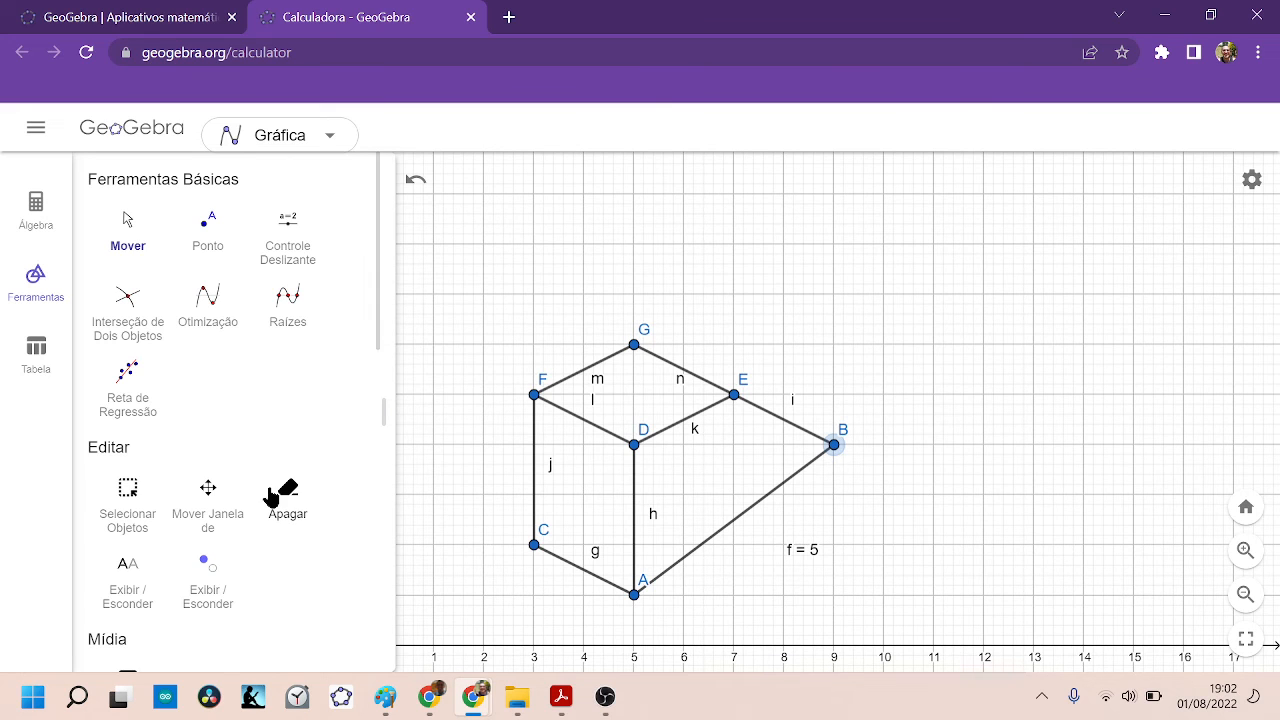
# Label segment DE with its length using the Distance or Length tool.
pyautogui.scroll(-4, 272, 494)
pyautogui.scroll(-3, 272, 494)
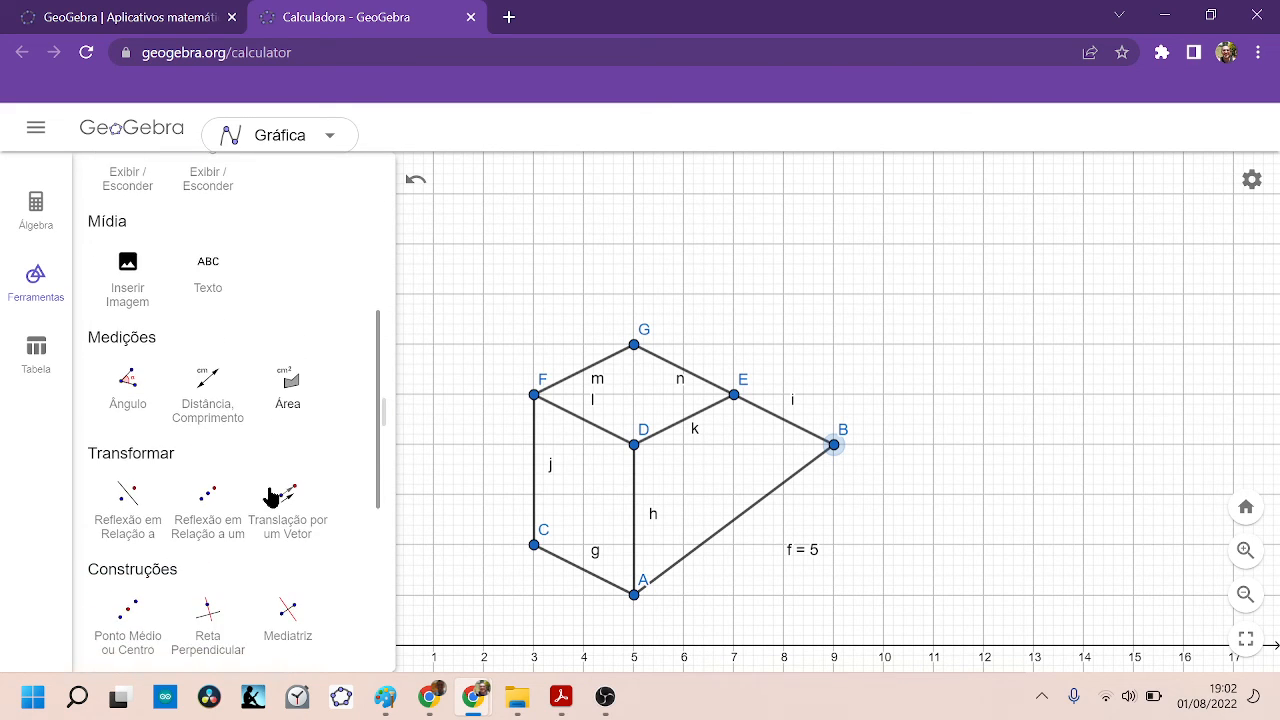
pyautogui.scroll(-3, 272, 494)
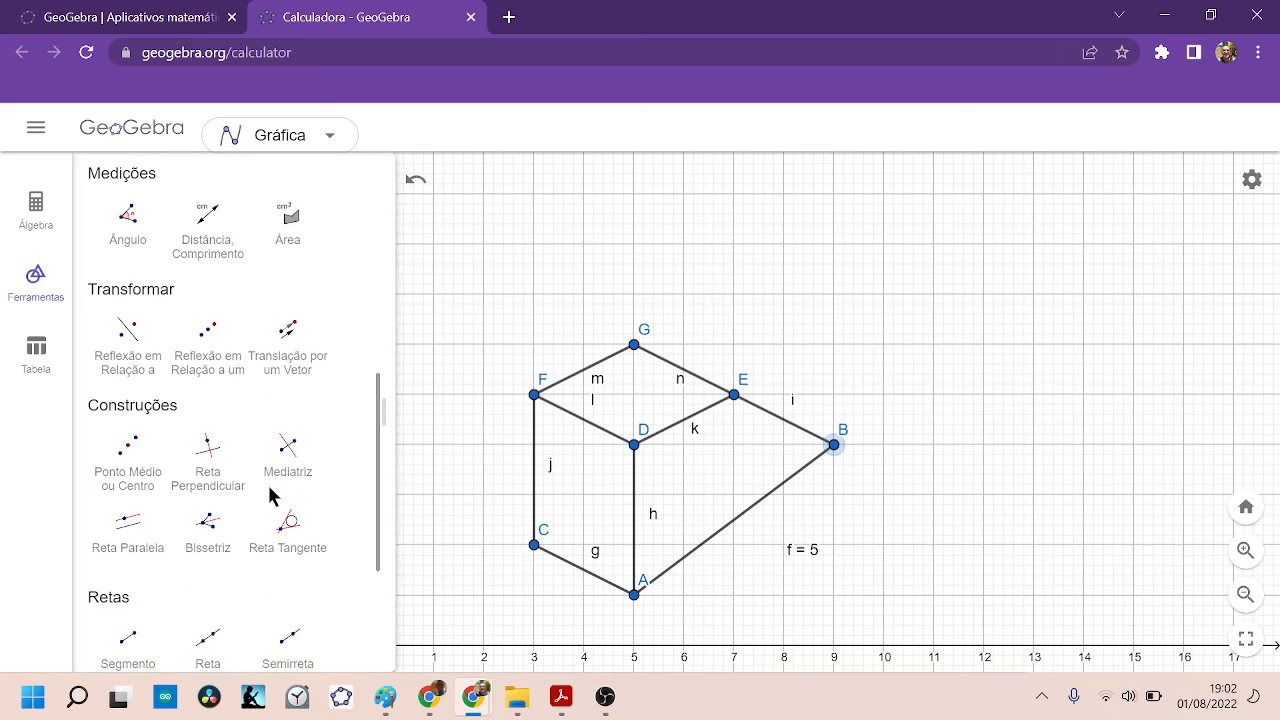
pyautogui.scroll(3, 272, 494)
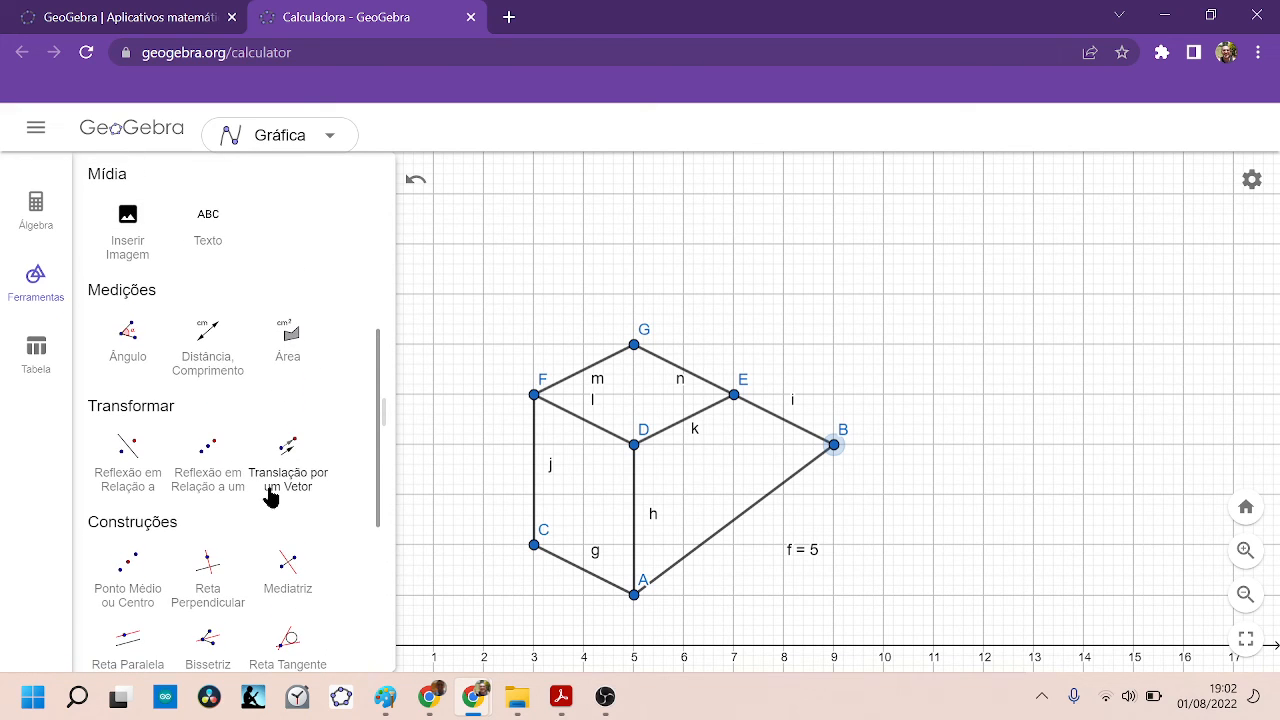
pyautogui.click(228, 350)
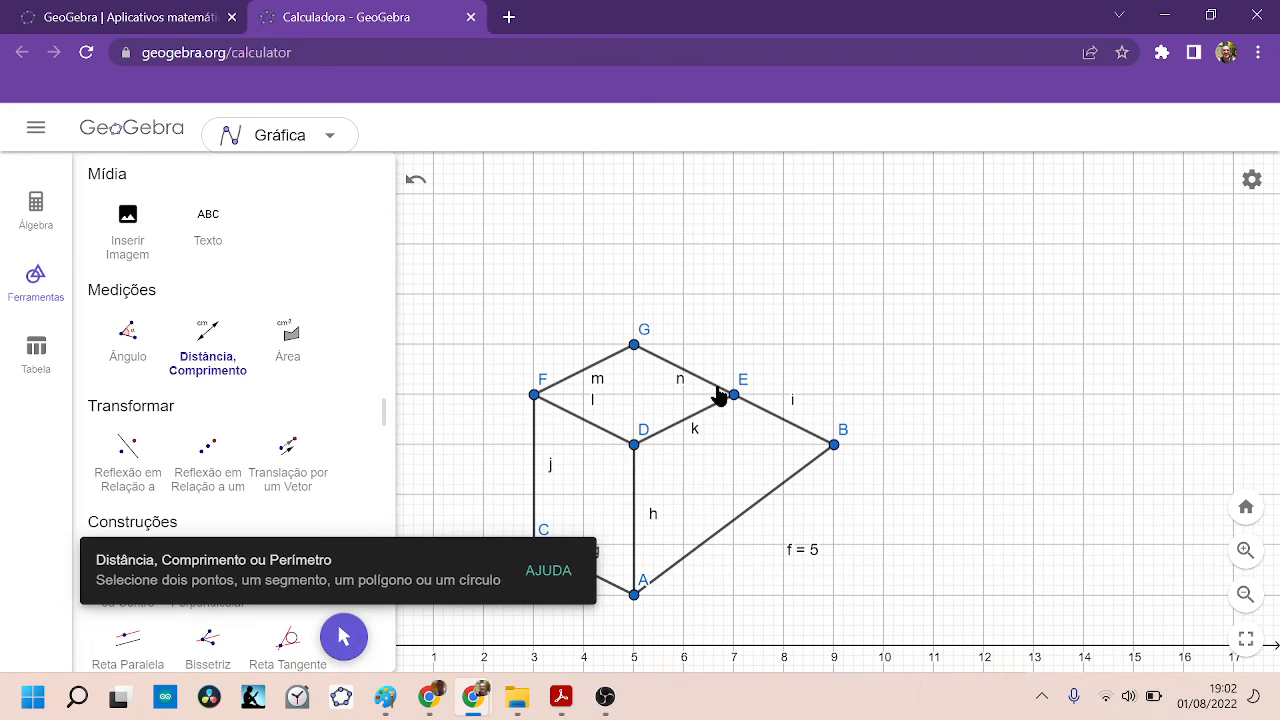
pyautogui.click(703, 419)
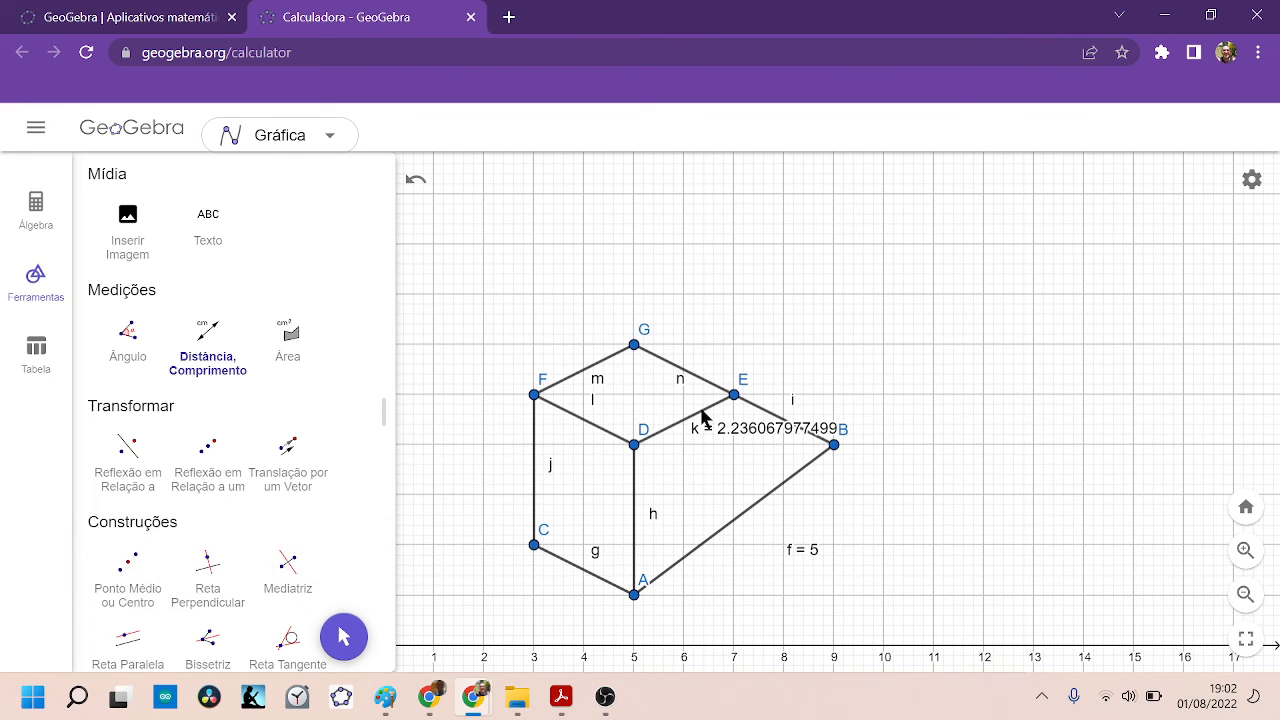
# Move point E to (9, 7) directly above B, and point G to (7, 8).
pyautogui.scroll(5, 110, 405)
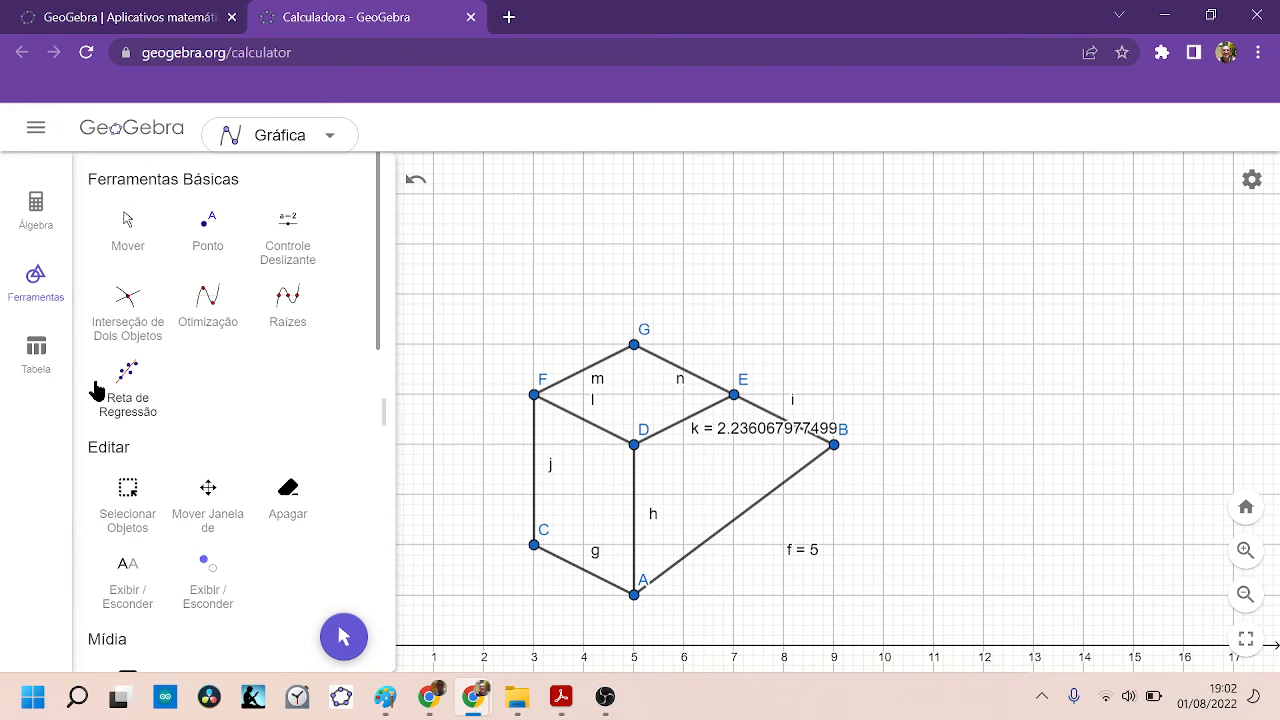
pyautogui.click(128, 222)
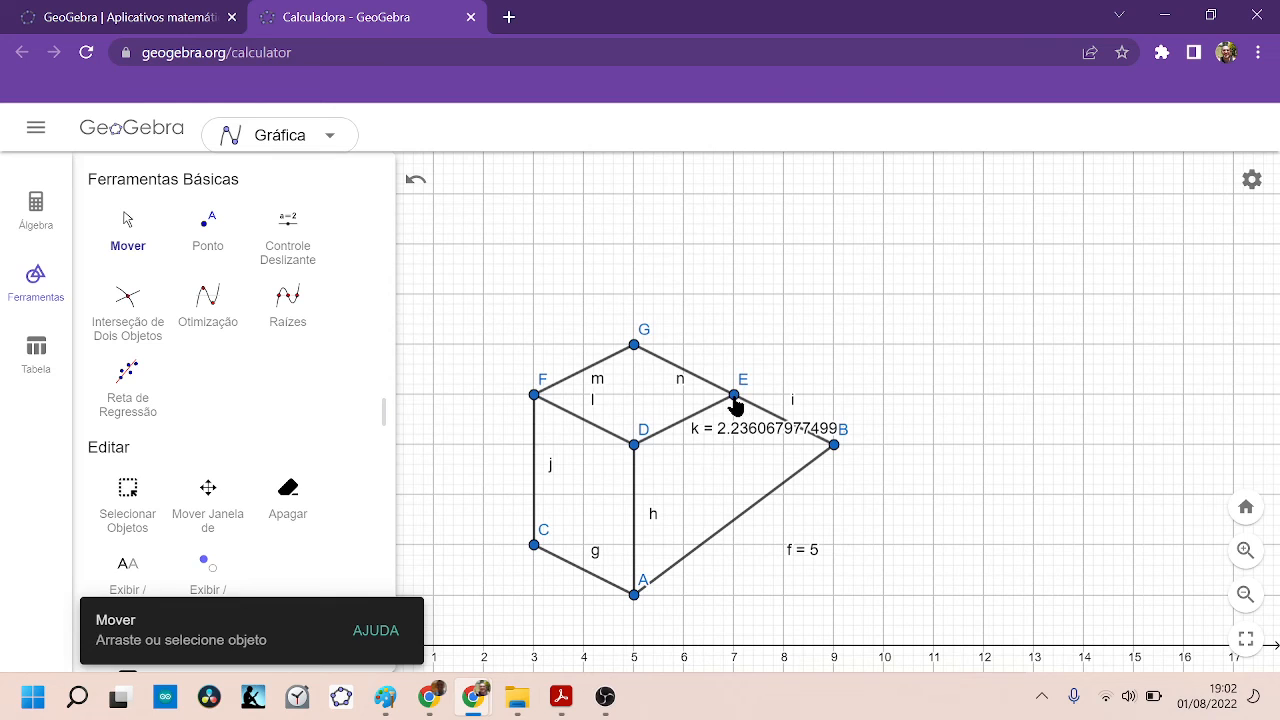
pyautogui.moveTo(735, 396); pyautogui.dragTo(835, 308)
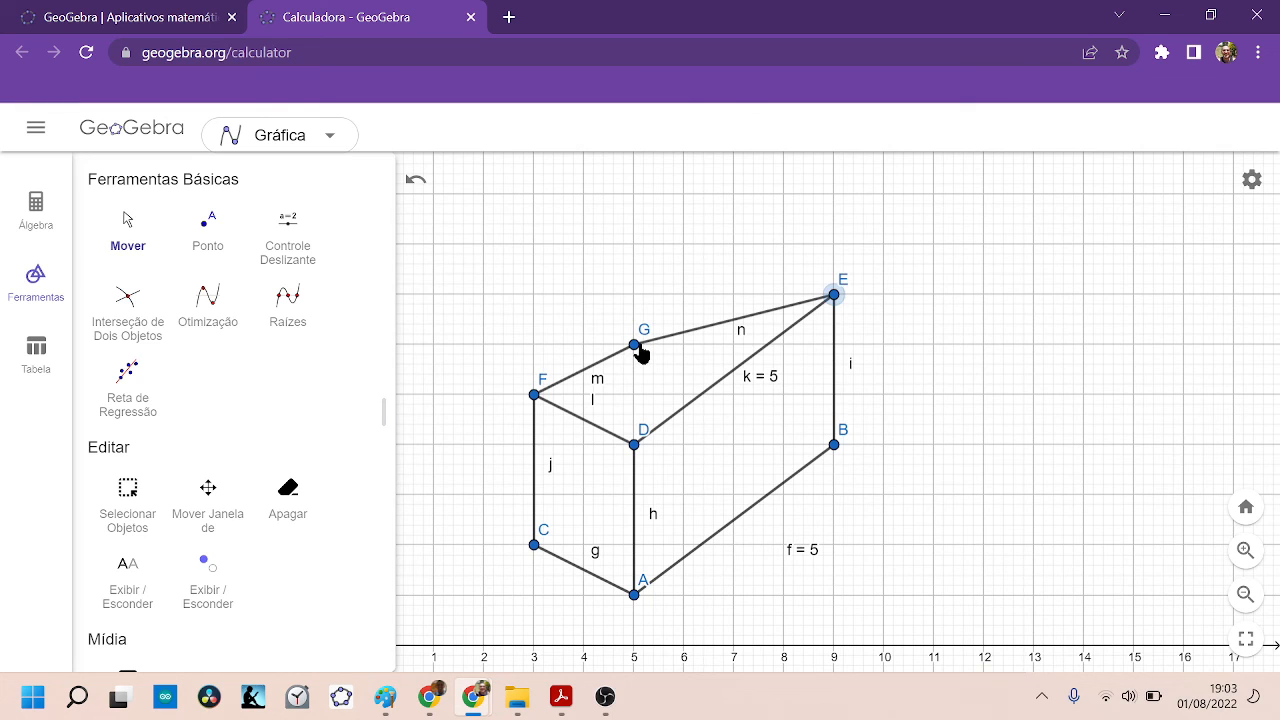
pyautogui.moveTo(637, 348); pyautogui.dragTo(733, 250)
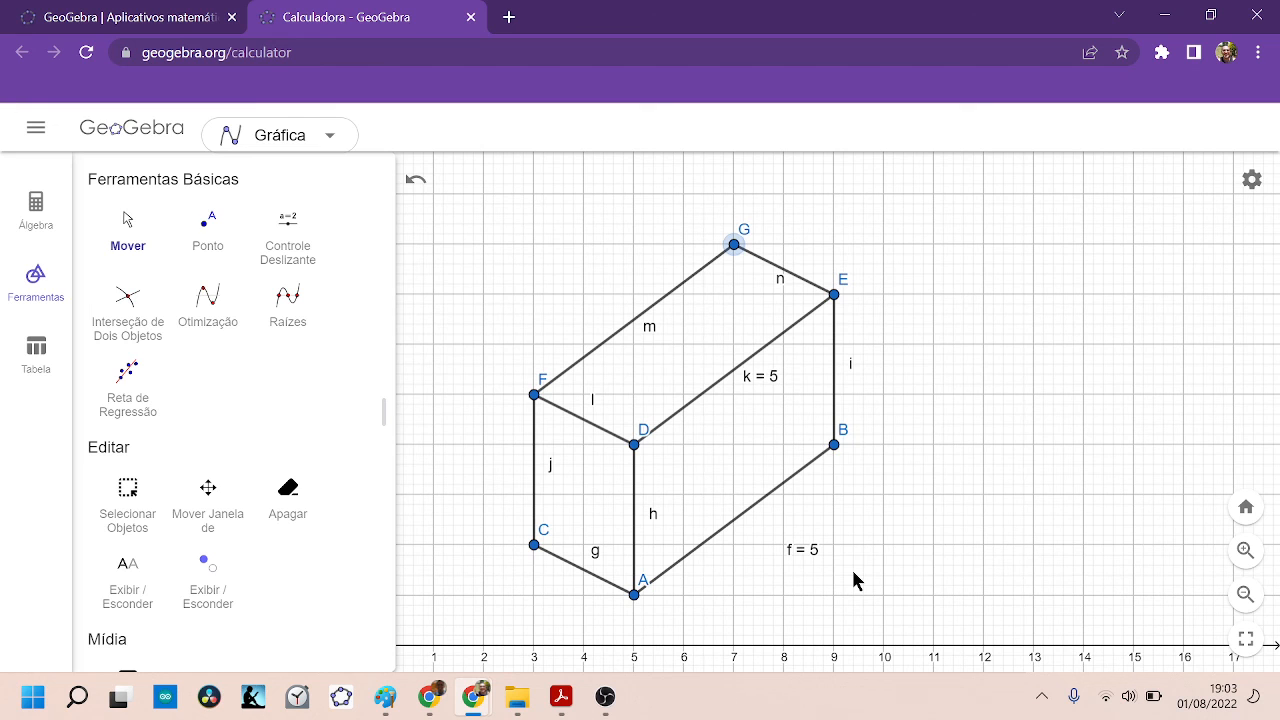
pyautogui.click(117, 234)
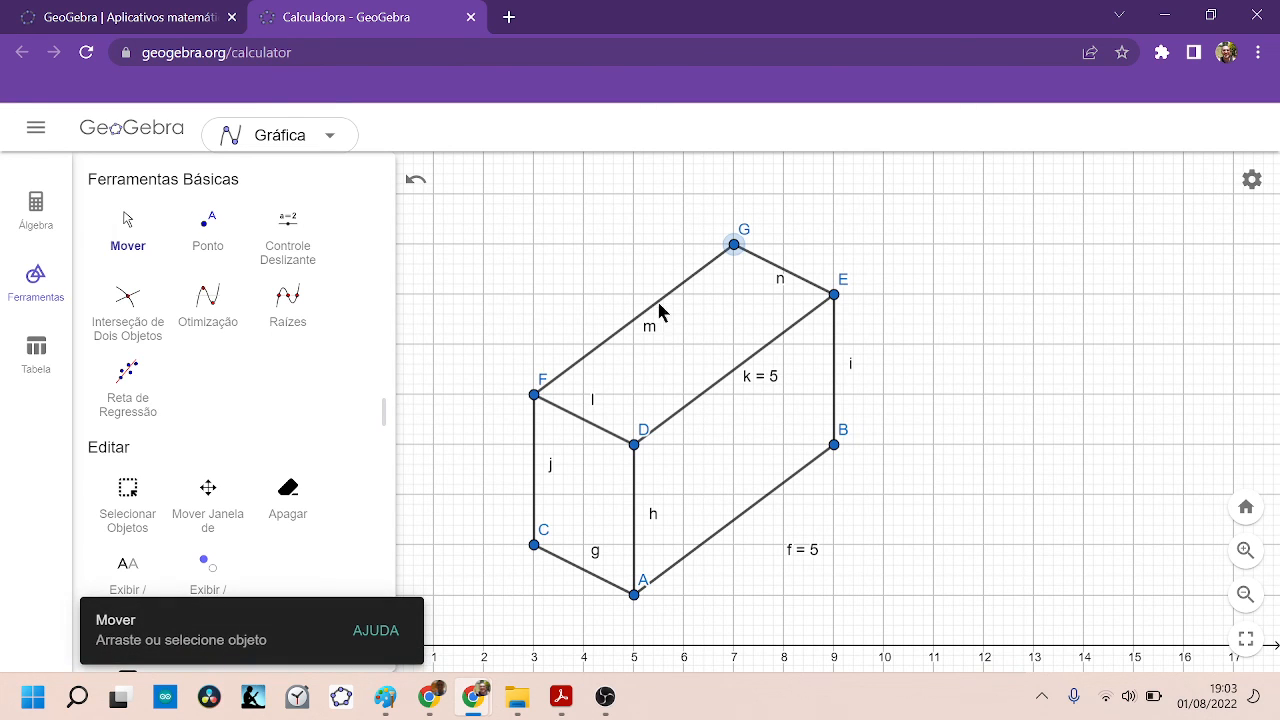
pyautogui.moveTo(1050, 558); pyautogui.dragTo(668, 594)
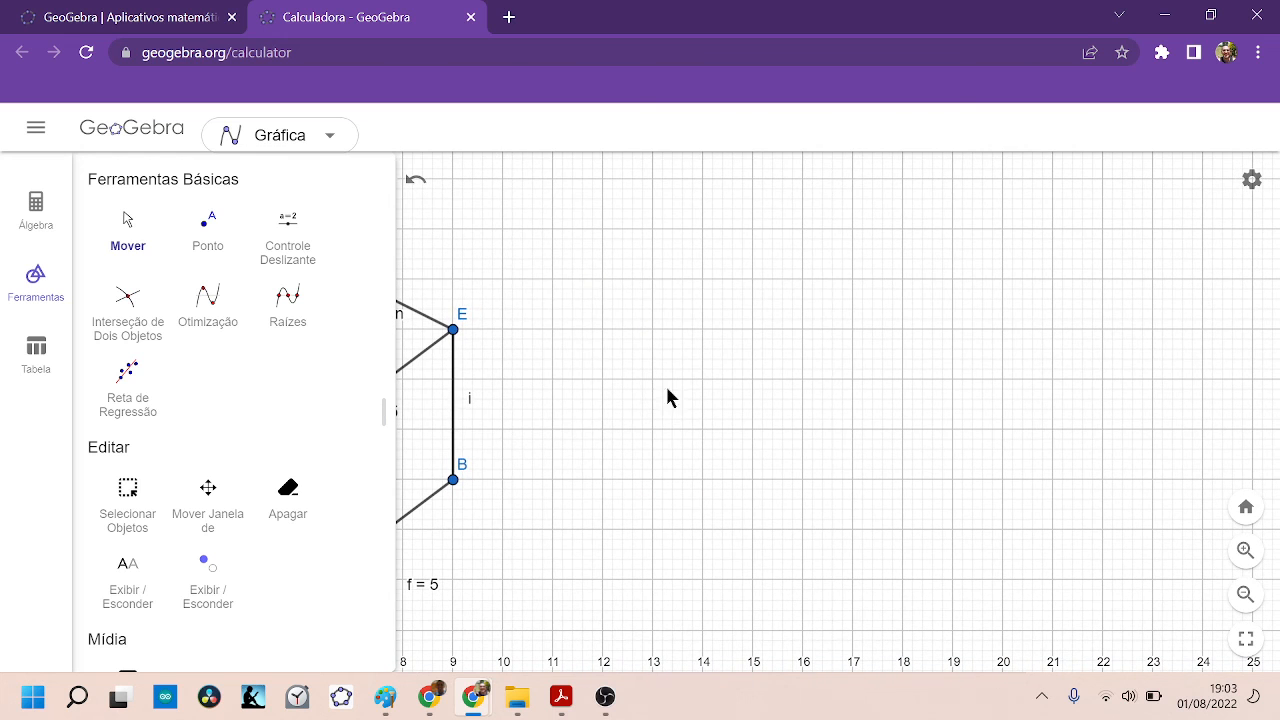
pyautogui.moveTo(1117, 466); pyautogui.dragTo(769, 466)
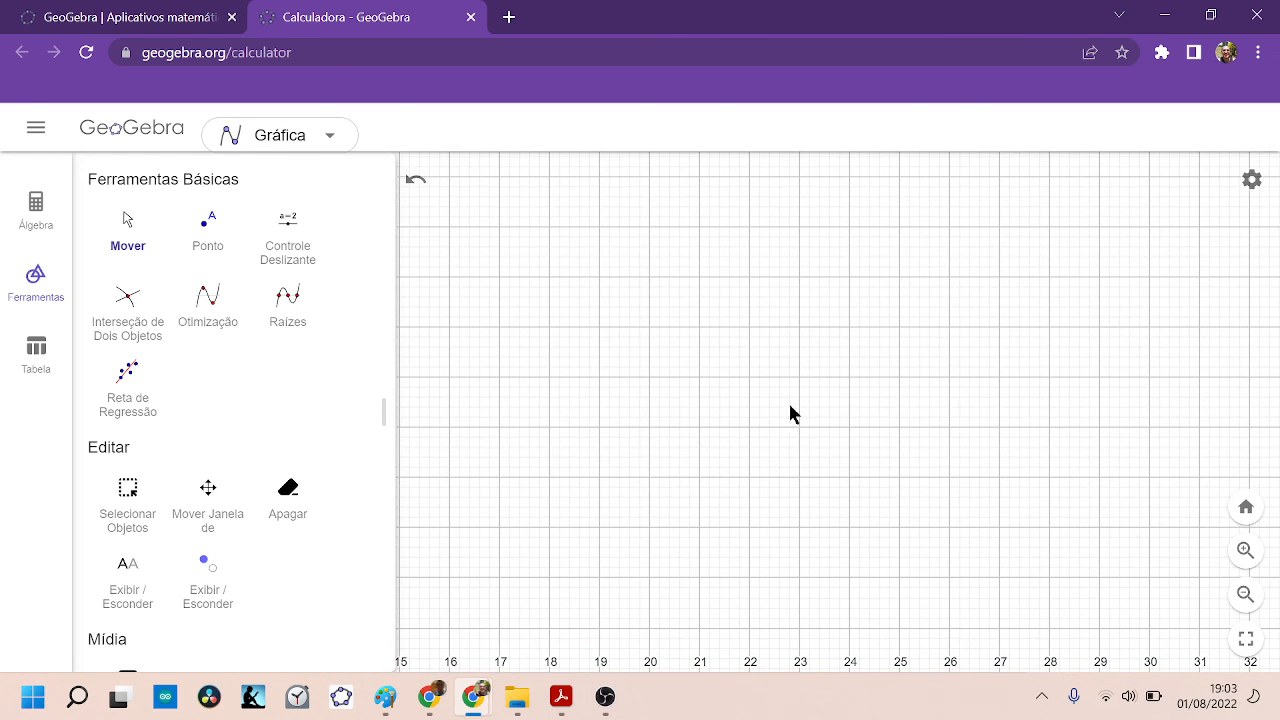
pyautogui.moveTo(1023, 500); pyautogui.dragTo(563, 506)
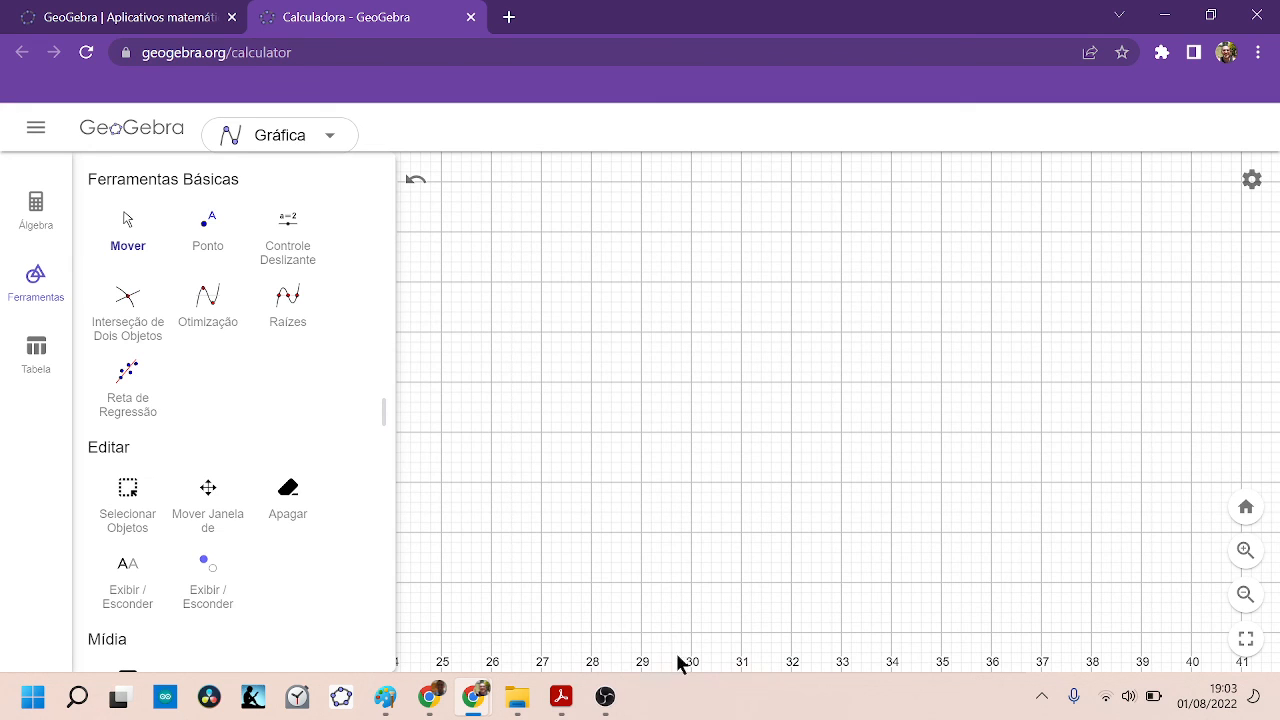
pyautogui.click(608, 698)
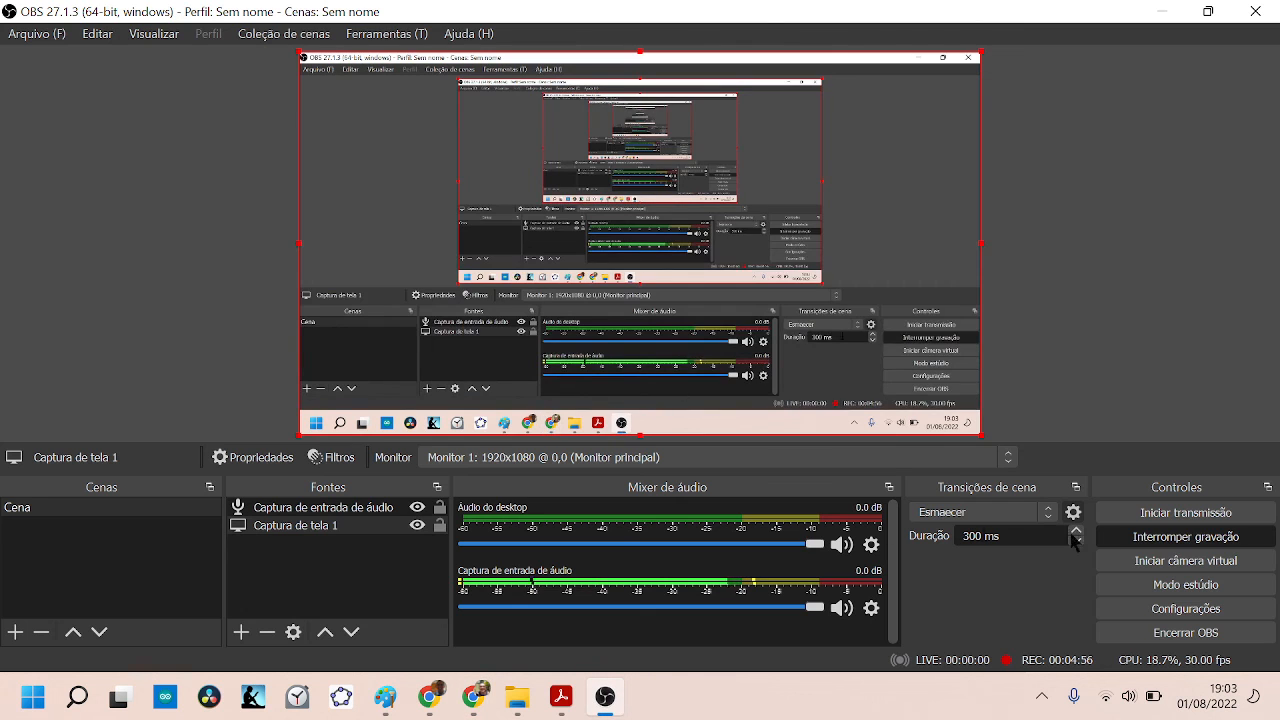